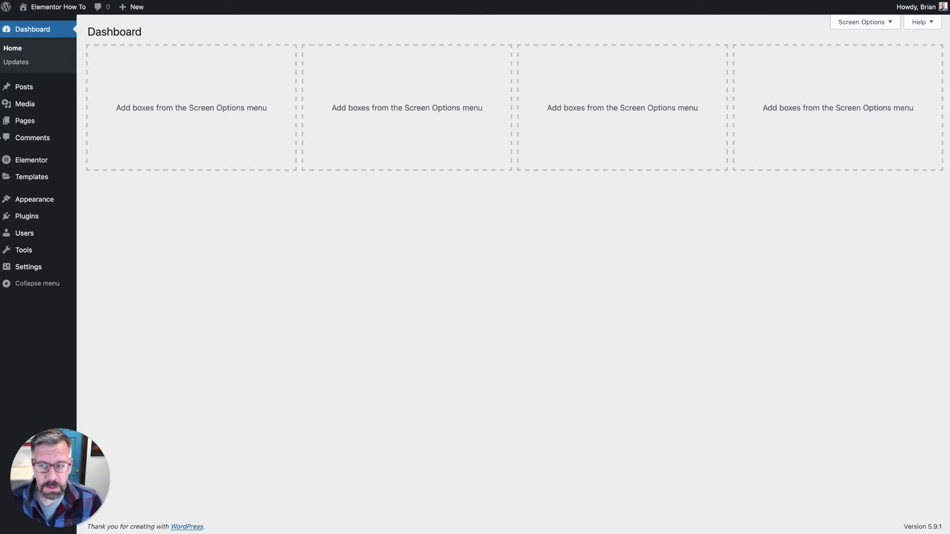
Step: Open Elementor > Settings from the admin sidebar, landing on the General tab
mouse_move(33, 125)
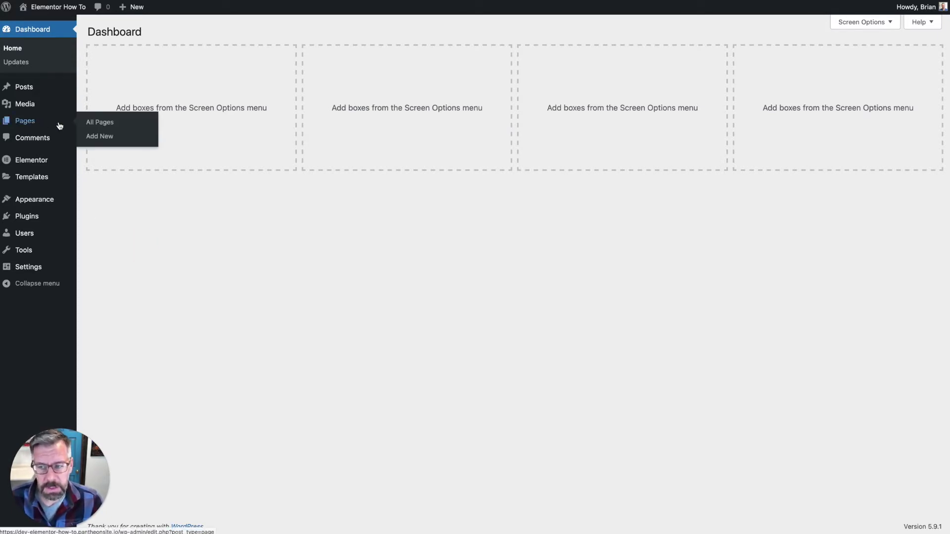
mouse_move(53, 224)
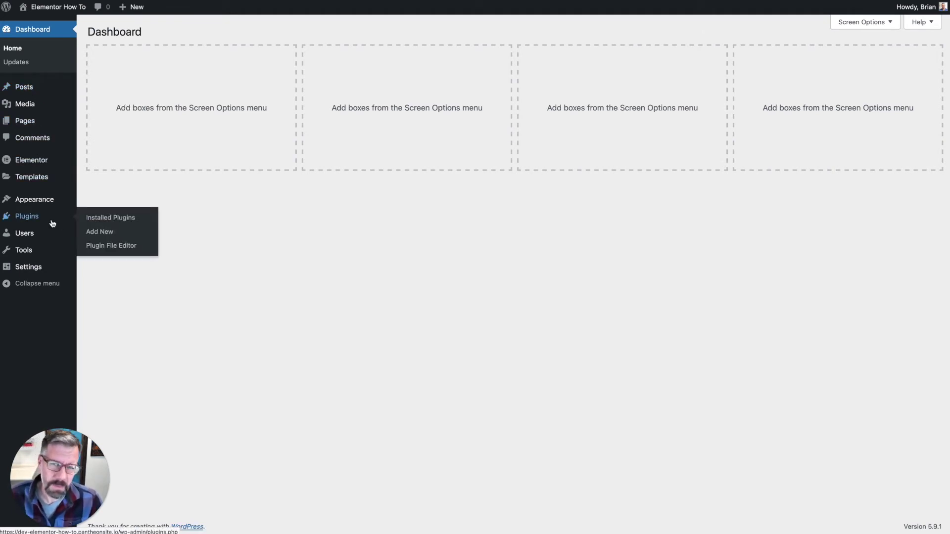
click(292, 346)
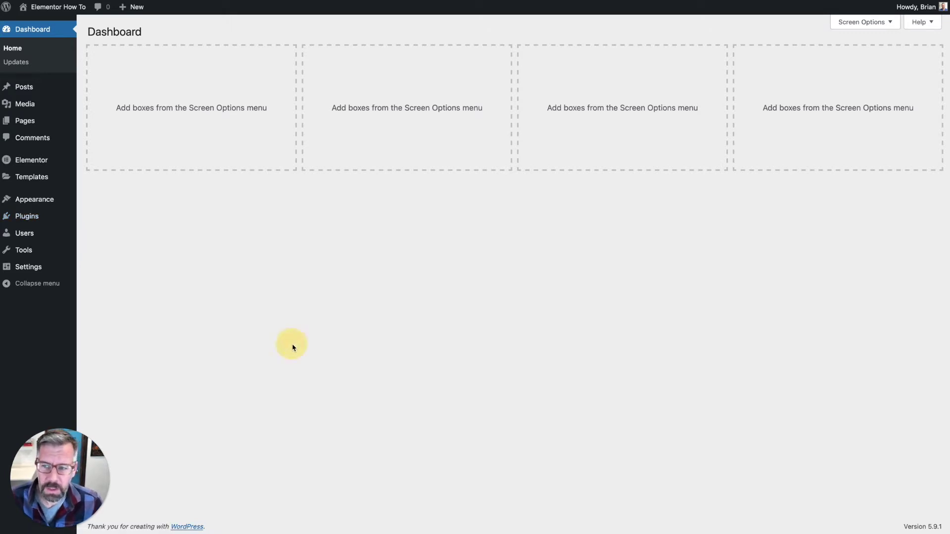
mouse_move(60, 163)
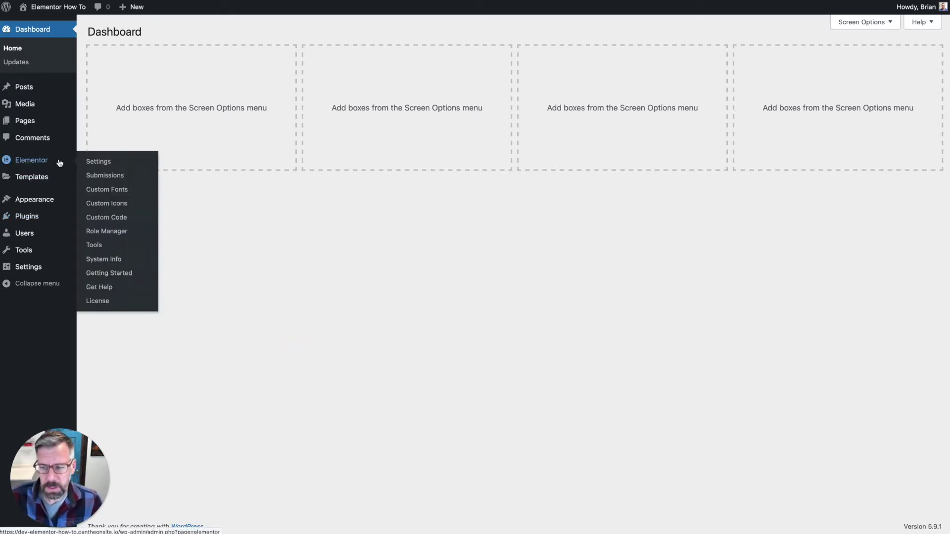
click(125, 168)
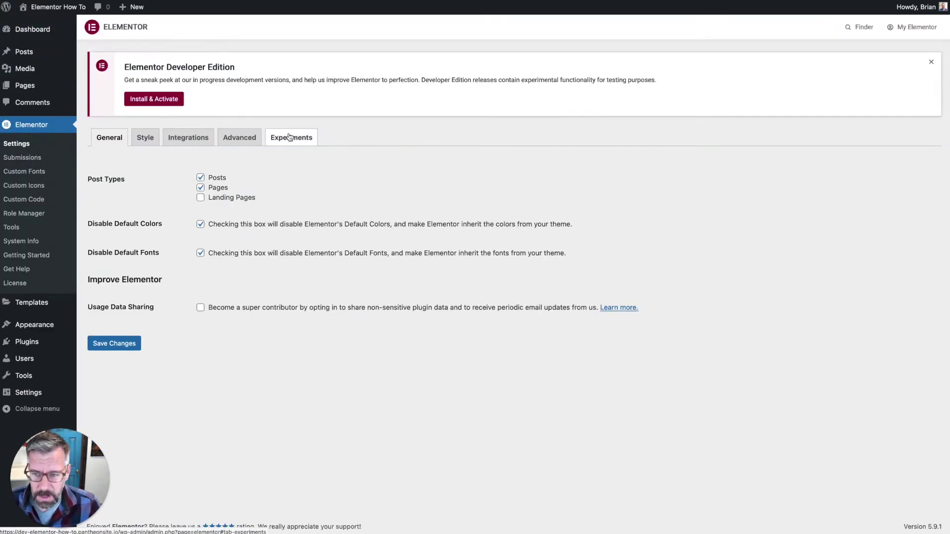
Step: Set Elementor's Landing Pages experiment to Active and save the changes
click(292, 137)
scroll(372, 221, down, 4)
scroll(372, 221, down, 12)
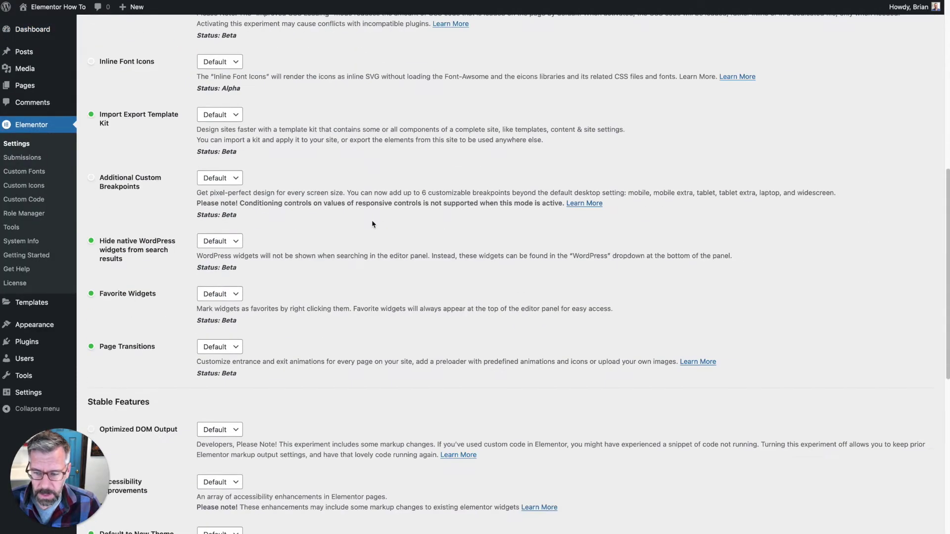
click(218, 239)
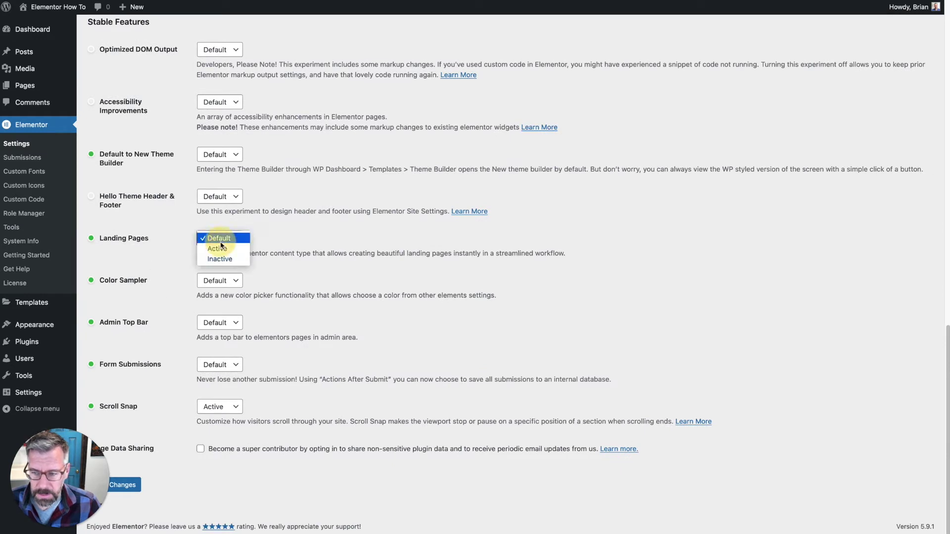
click(220, 249)
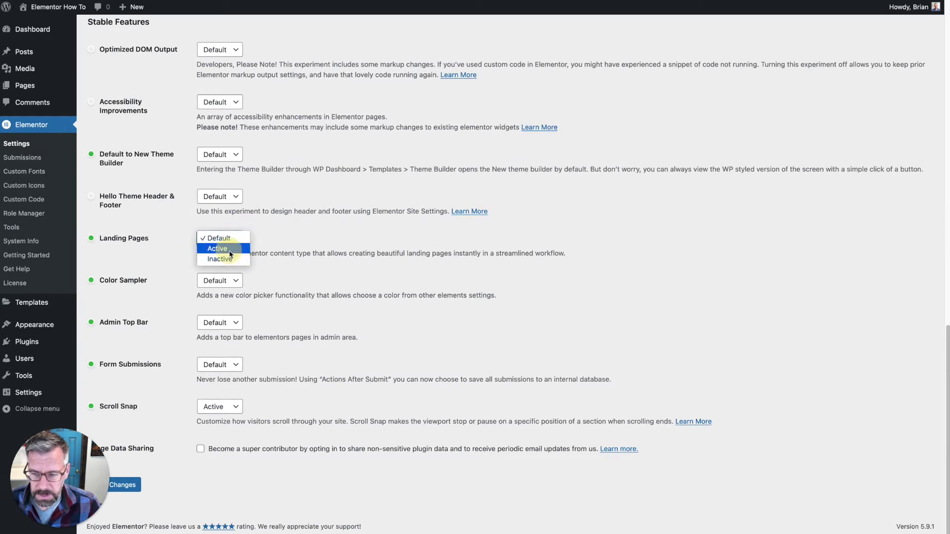
click(135, 487)
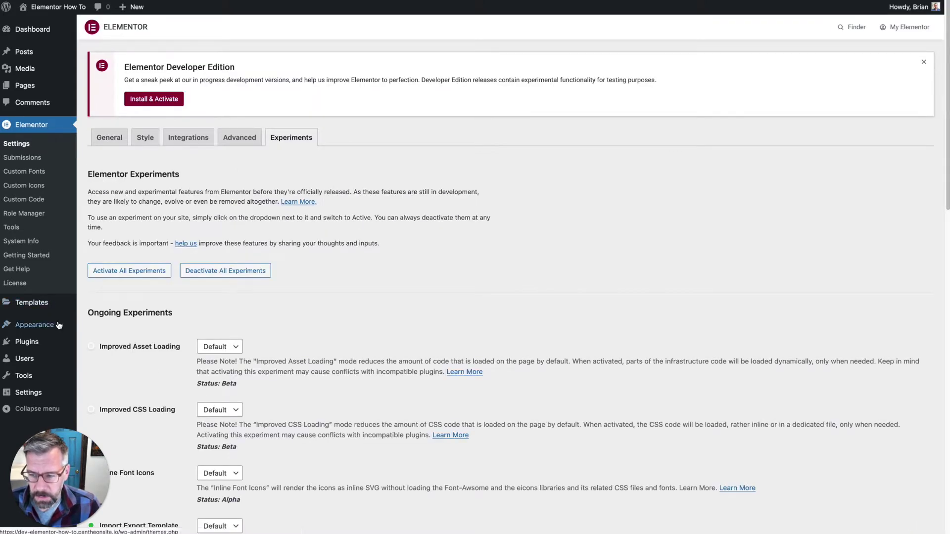
Step: Check the empty Templates > Landing Pages library, then go back to Installed Plugins
mouse_move(53, 314)
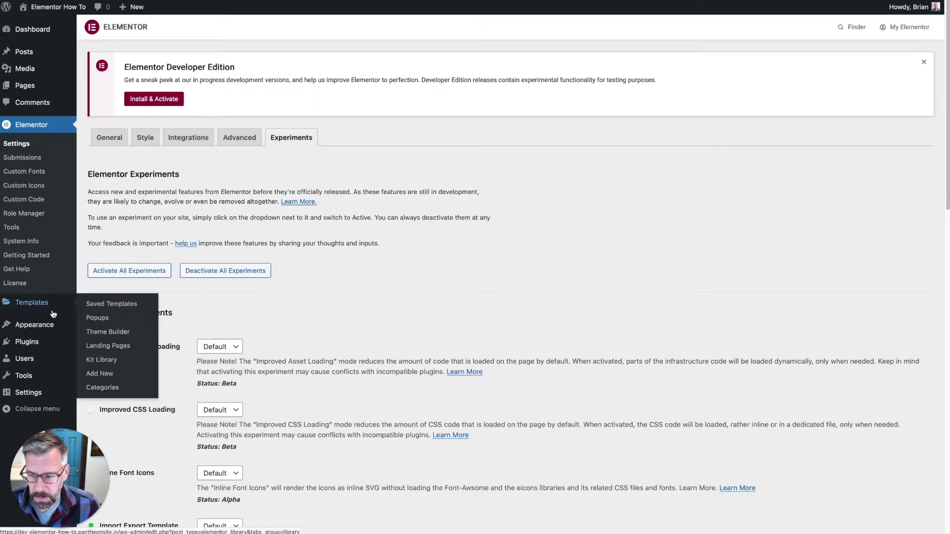
click(112, 349)
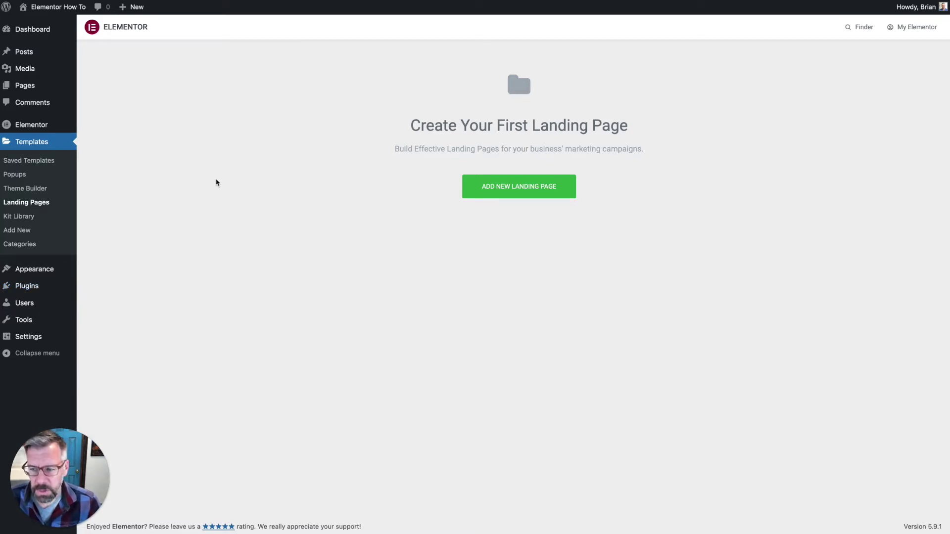
click(65, 286)
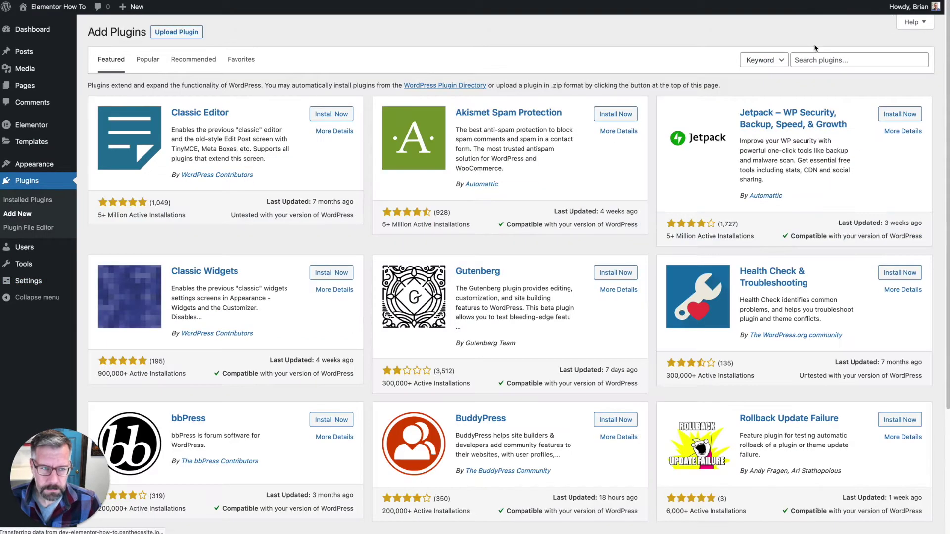
Step: Search plugins for 'cpt ui', then install and activate Custom Post Type UI
click(810, 58)
text(cp)
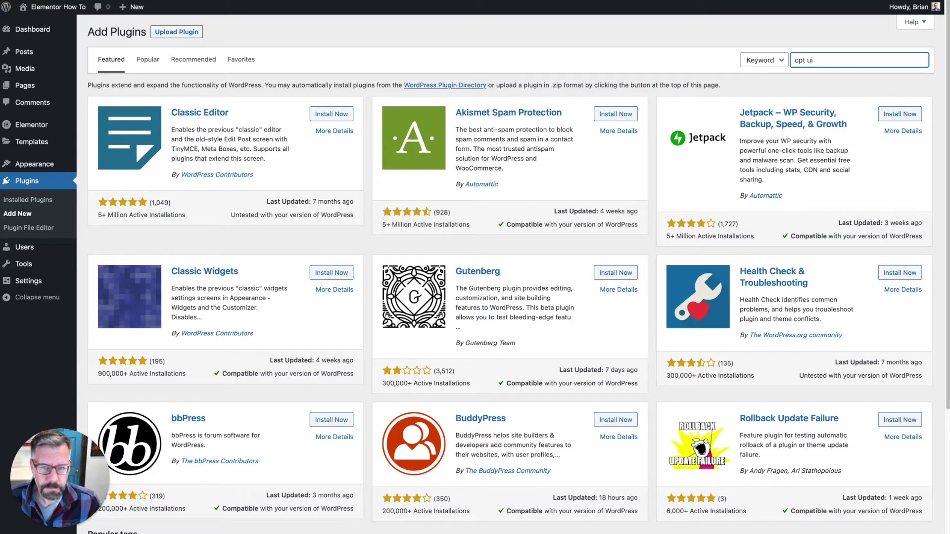
text(t ui)
key(Return)
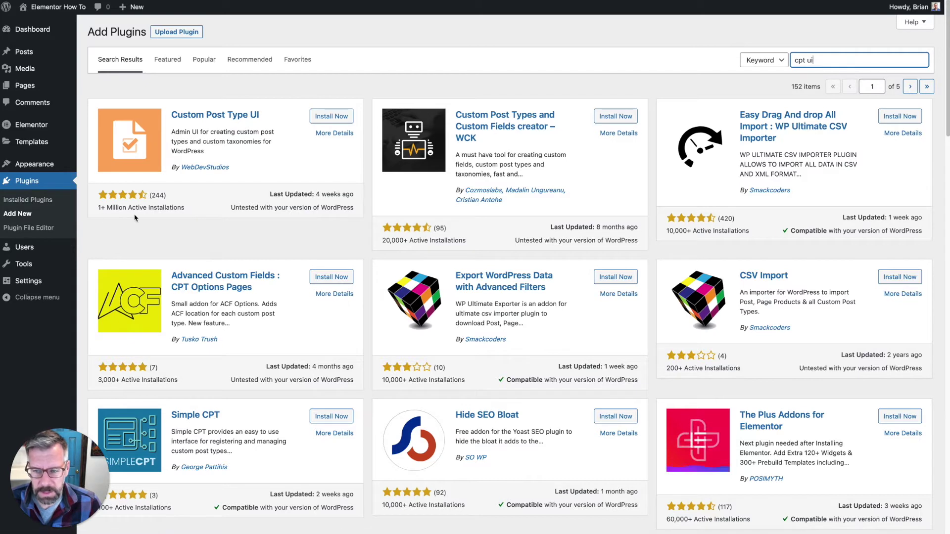
click(337, 119)
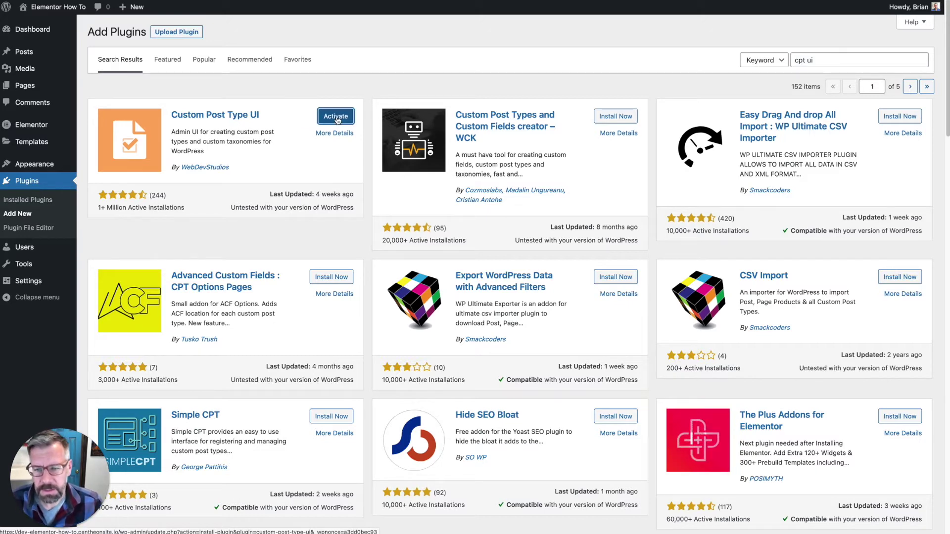
click(334, 117)
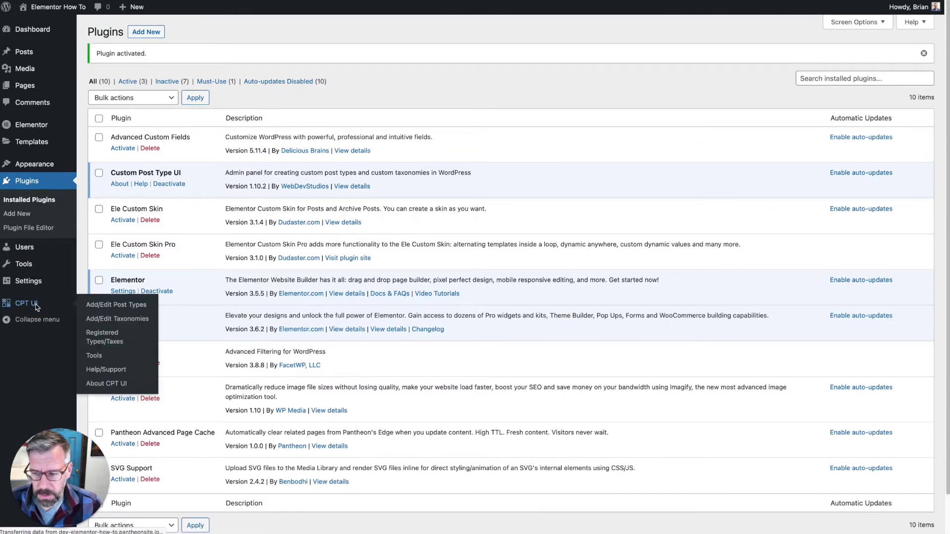
click(34, 306)
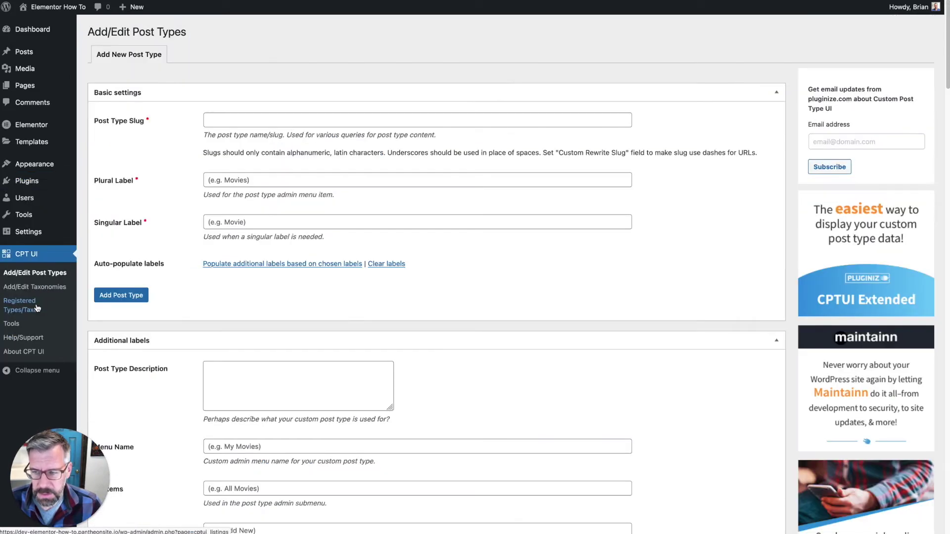
Step: Enter 'landing' as the new post type slug
click(232, 122)
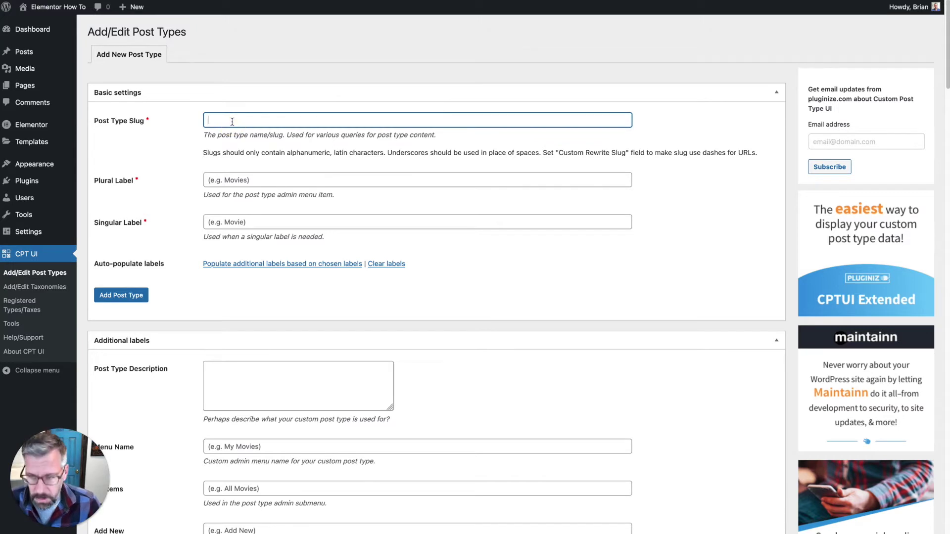
text(L)
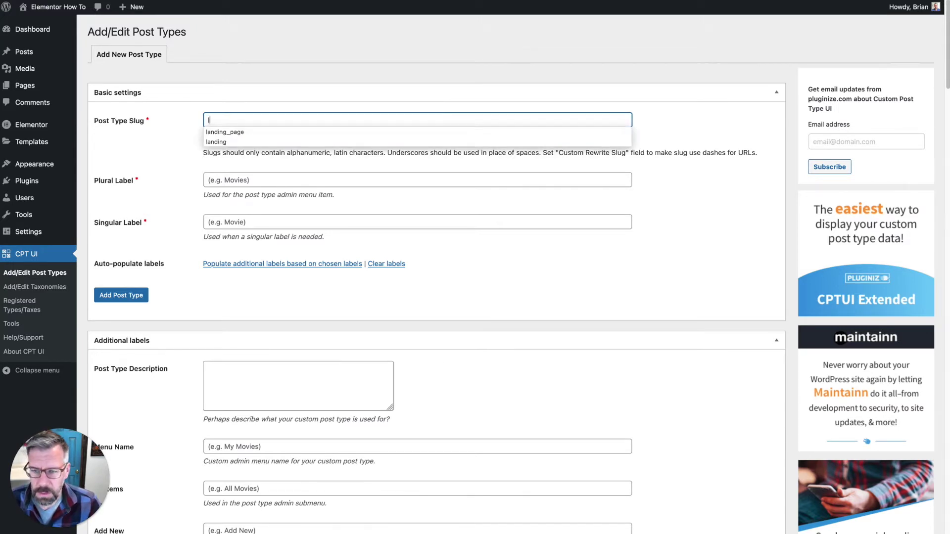
text(anding)
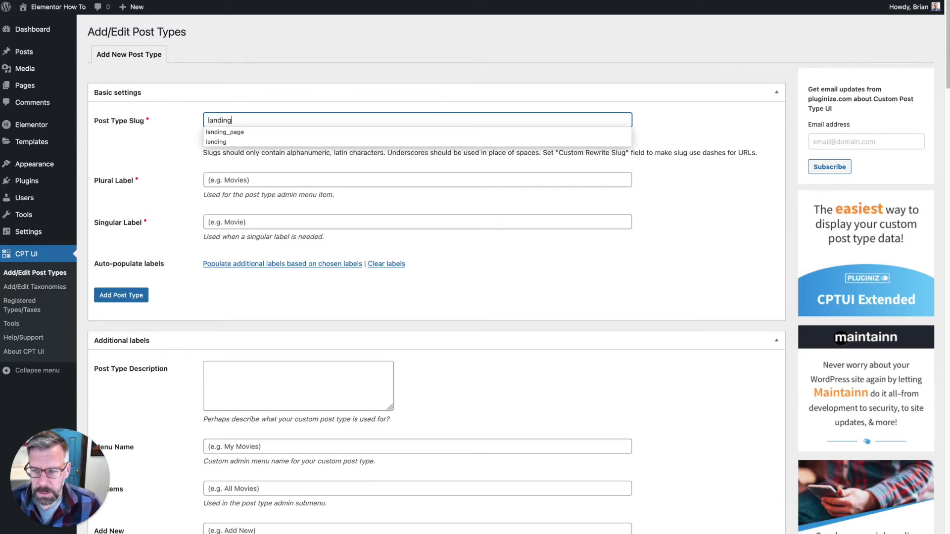
text(_page)
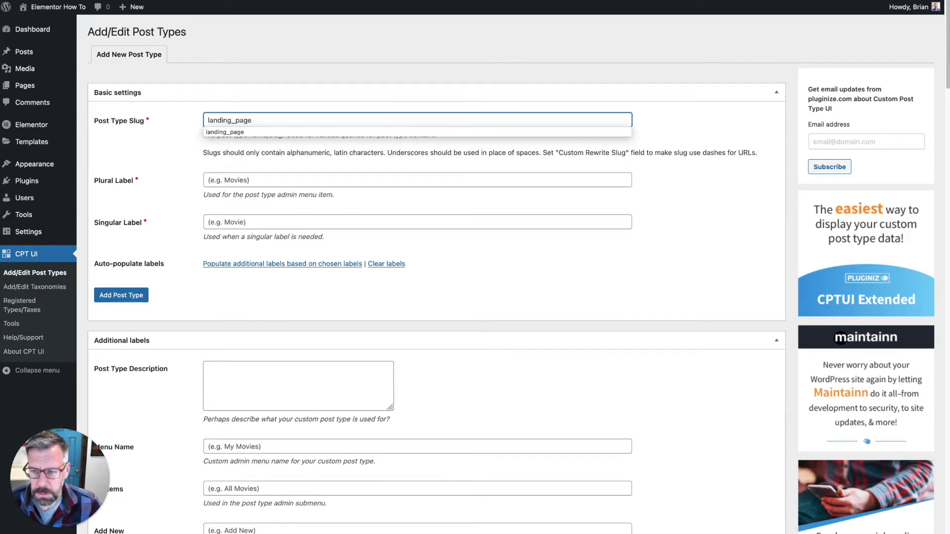
click(174, 159)
drag(253, 121, 232, 120)
key(BackSpace)
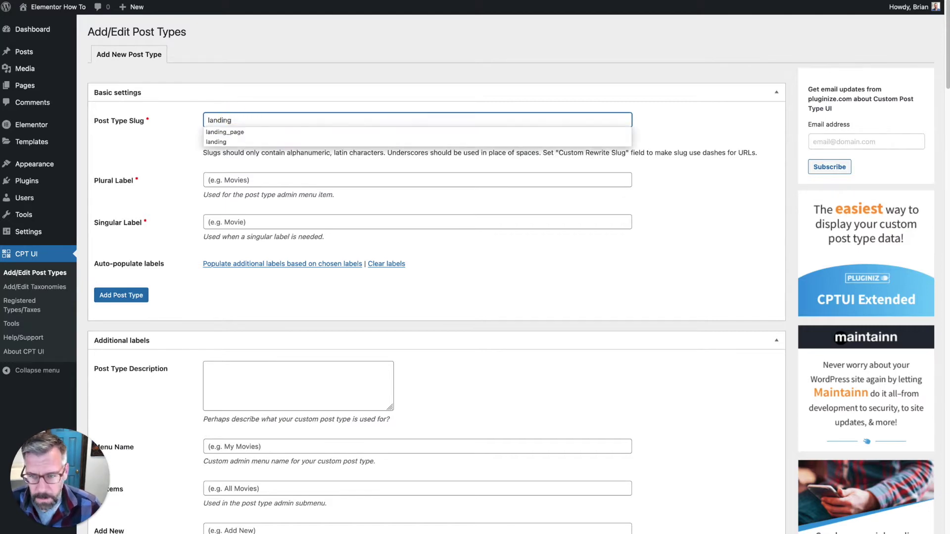
drag(285, 120, 177, 119)
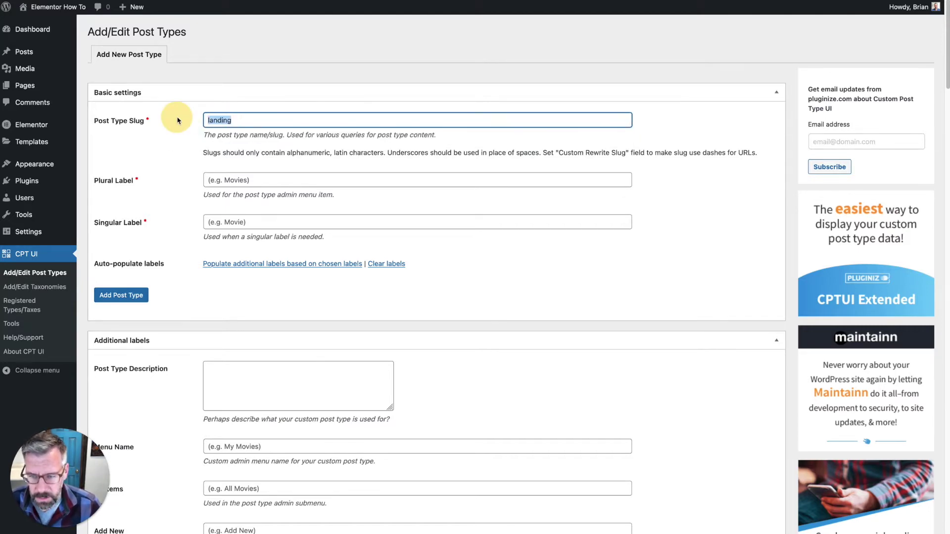
text(landing)
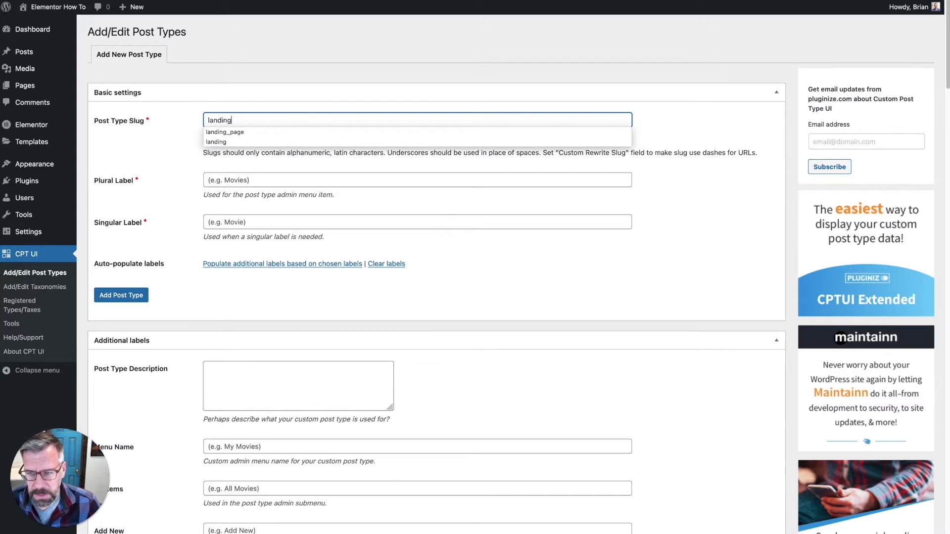
click(165, 124)
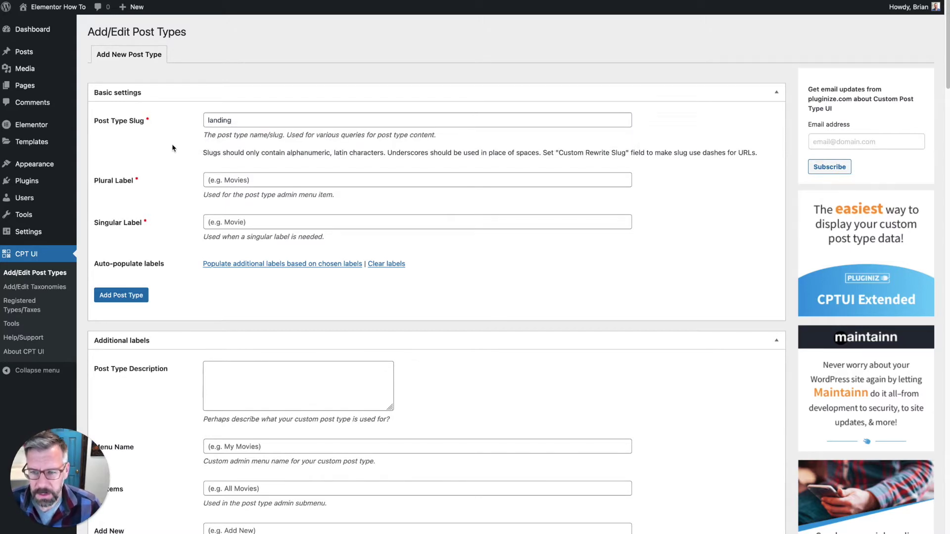
click(234, 121)
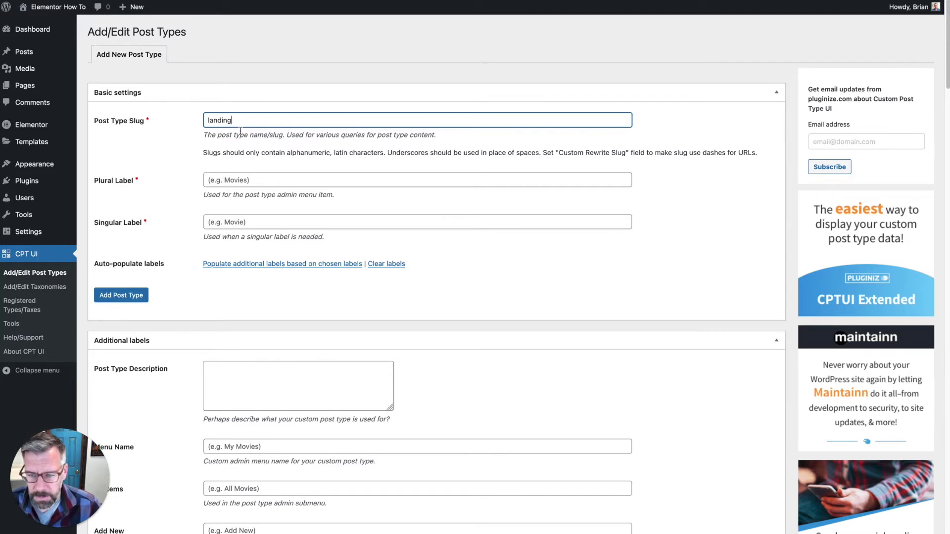
Step: Set the plural label to 'Landing Pages' and the singular label to 'Landing Page'
click(221, 185)
text(Land)
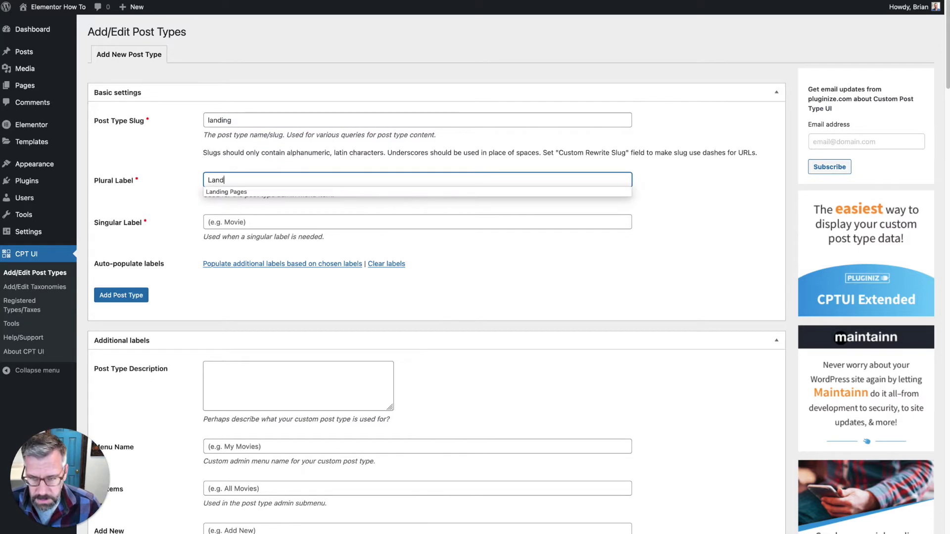
text(ing Pages)
click(210, 222)
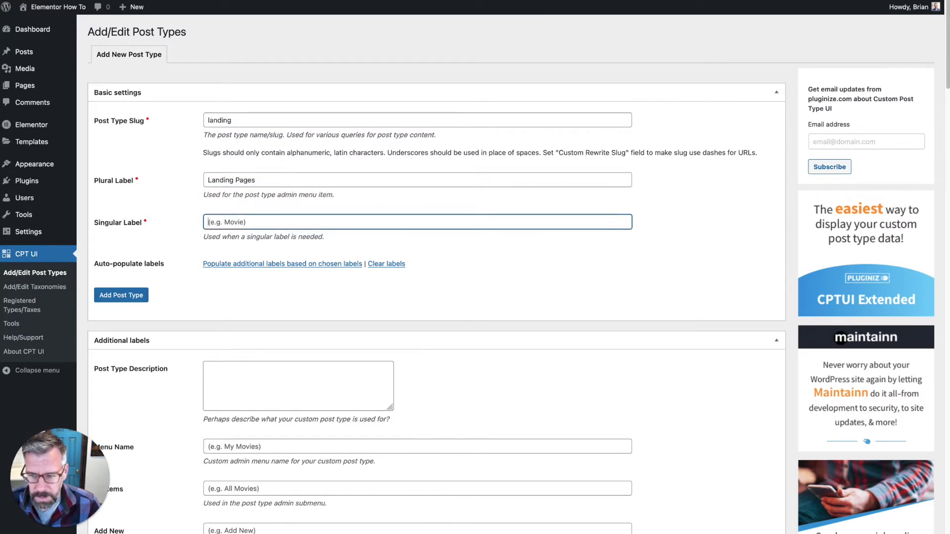
text(L)
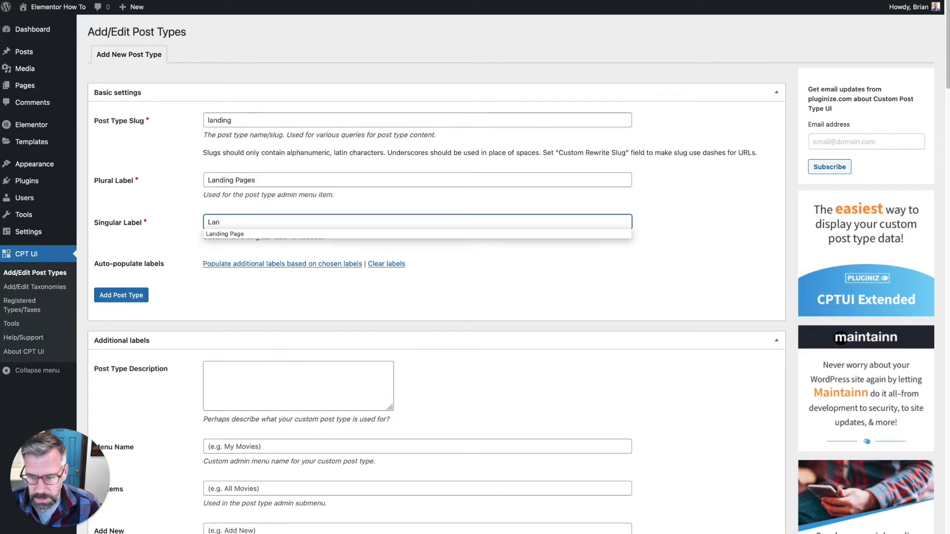
text(an)
click(229, 234)
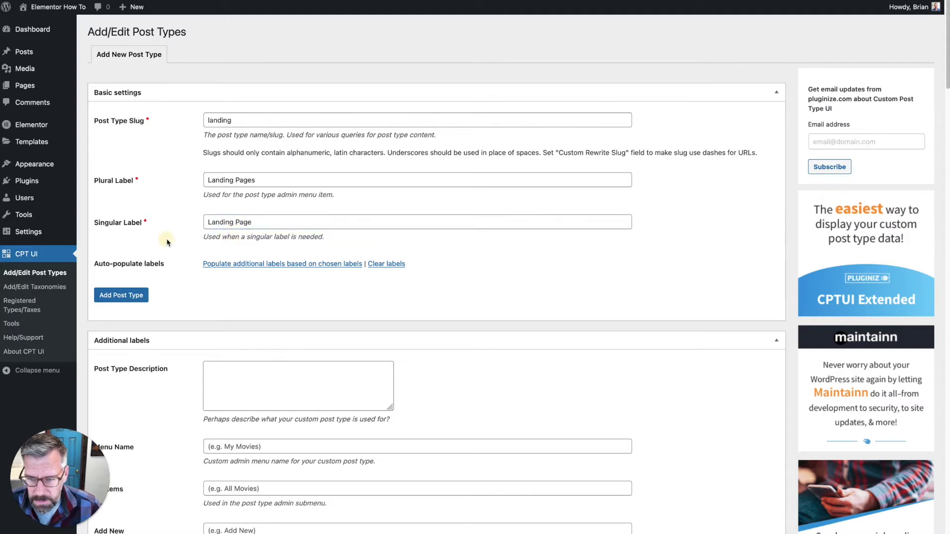
scroll(181, 236, down, 4)
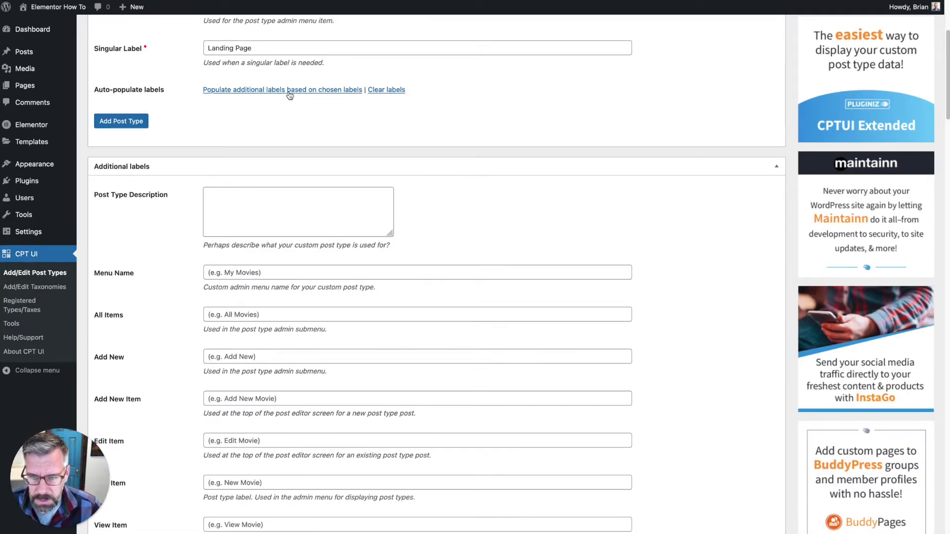
Step: Populate the additional labels from the chosen names and remove 'My ' from Menu Name
scroll(326, 101, up, 2)
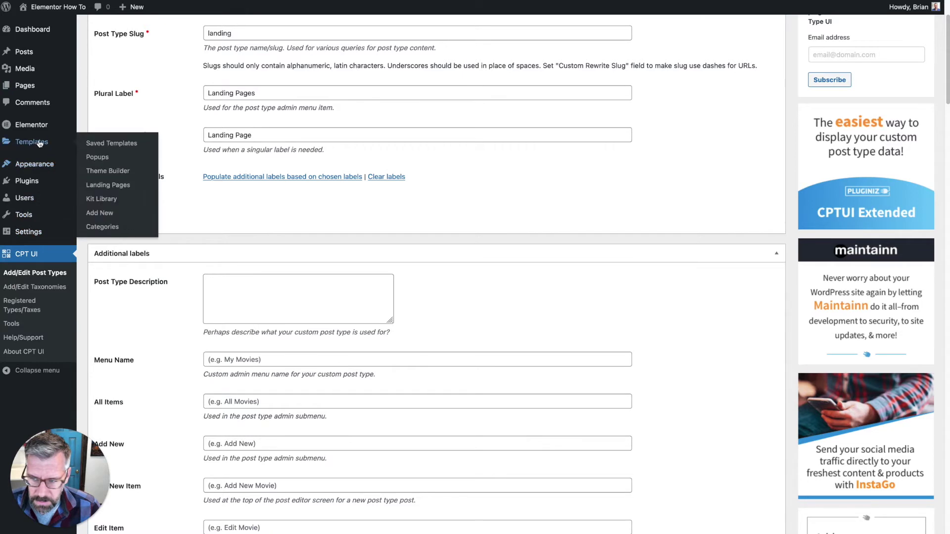
click(225, 177)
scroll(218, 334, down, 1)
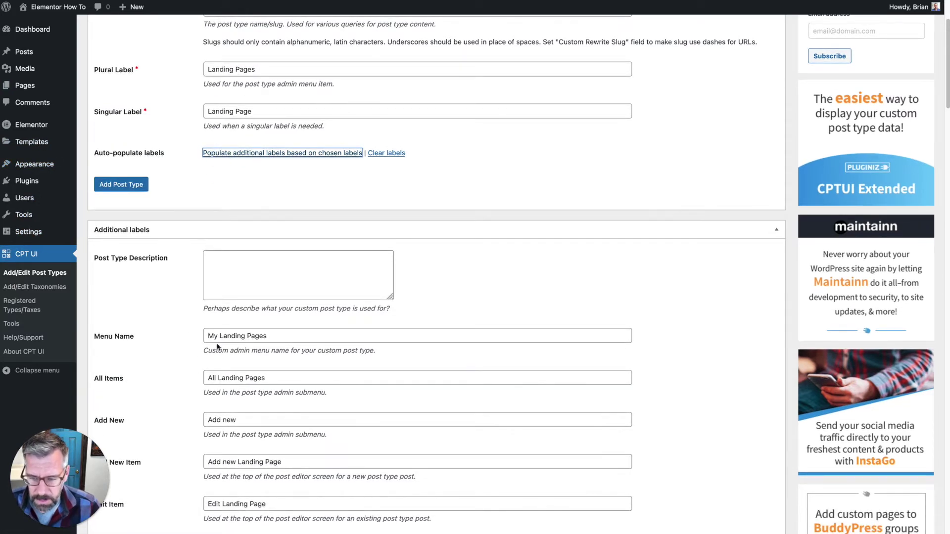
click(220, 336)
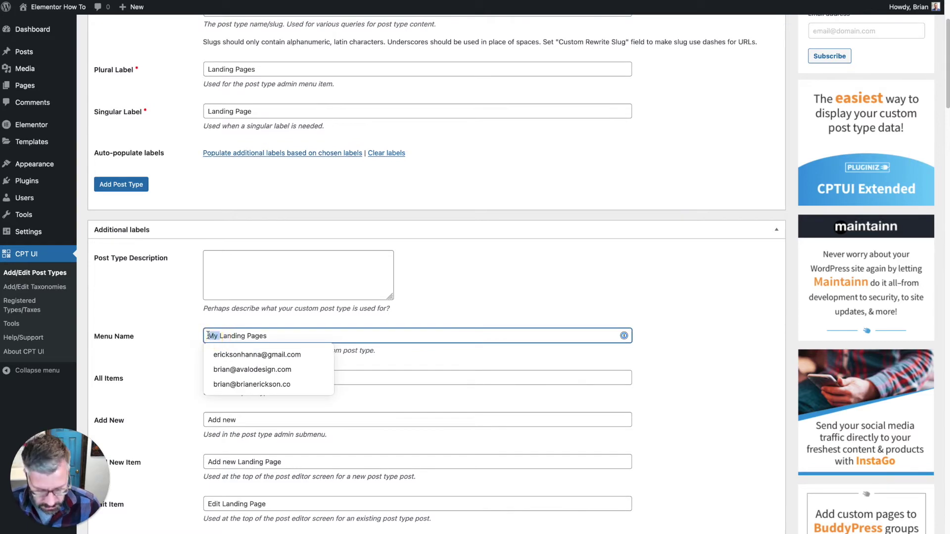
key(BackSpace)
key(BackSpace)
key(BackSpace)
Step: Bring up the choices for the Exclude From Search setting further down the form
scroll(192, 326, down, 1)
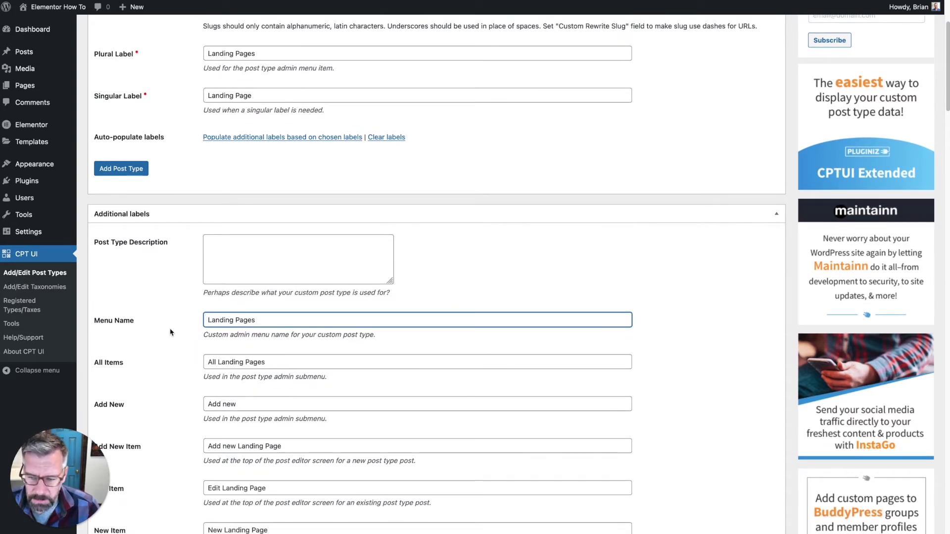
scroll(206, 326, down, 4)
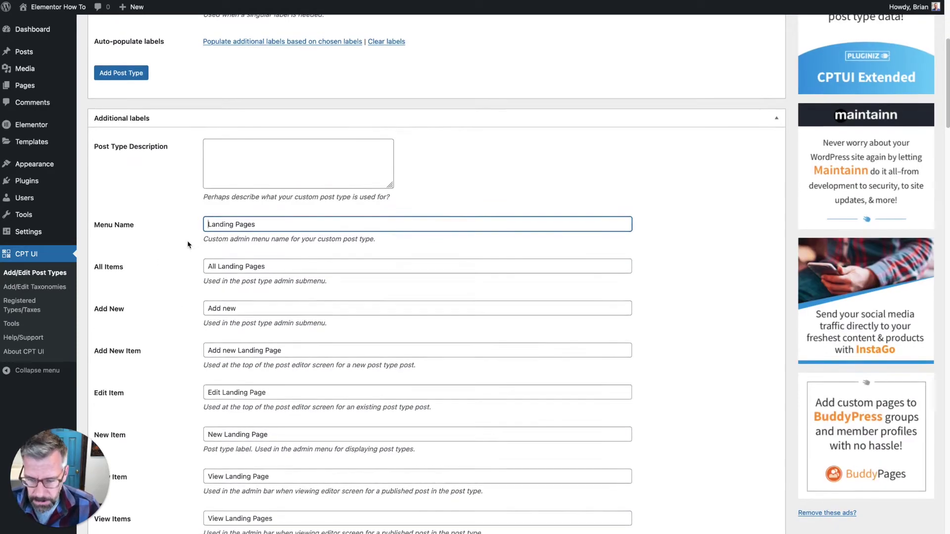
scroll(188, 245, down, 9)
scroll(188, 244, down, 20)
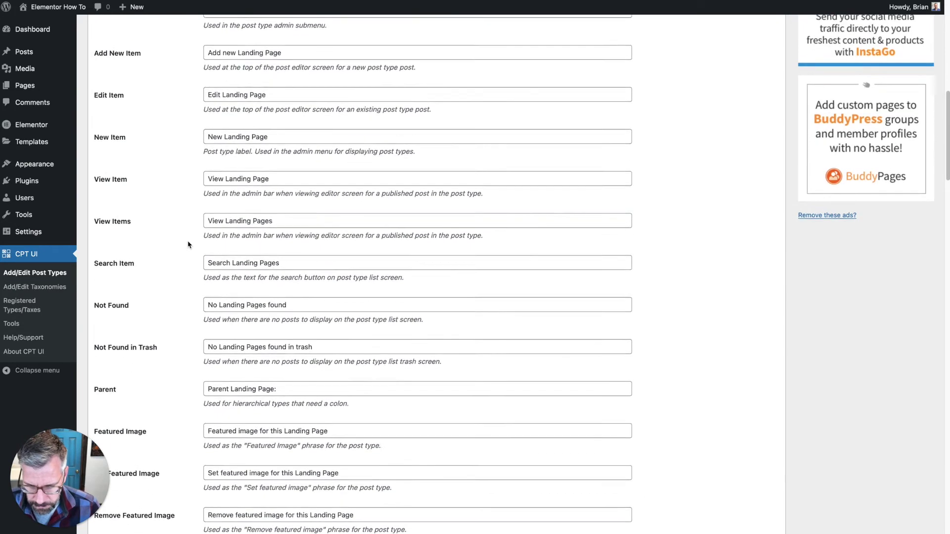
scroll(188, 246, down, 17)
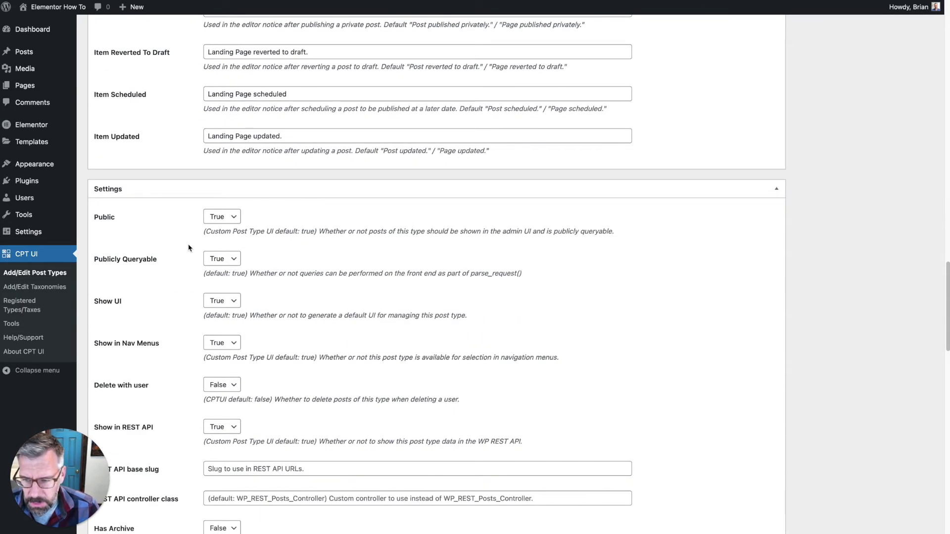
scroll(188, 249, down, 16)
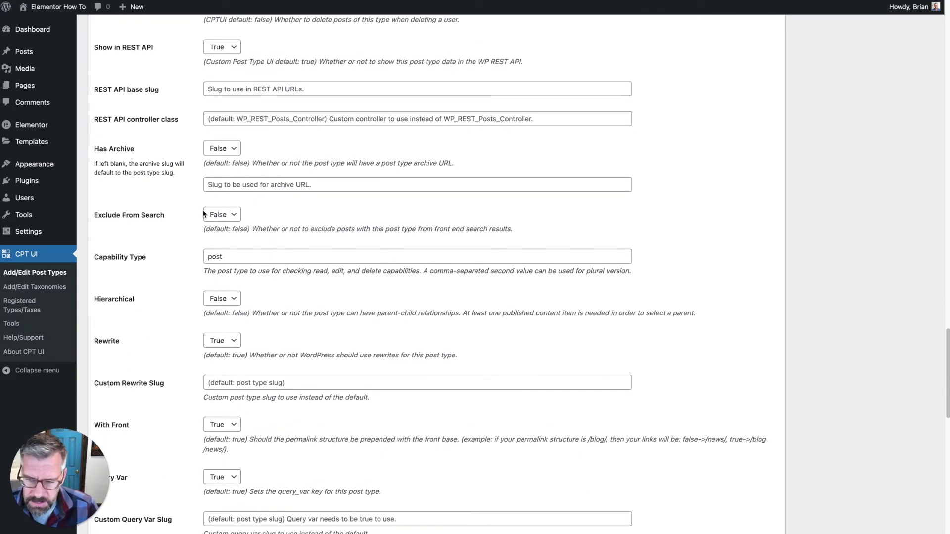
click(236, 220)
Step: Set Exclude From Search to True and With Front to False
click(218, 223)
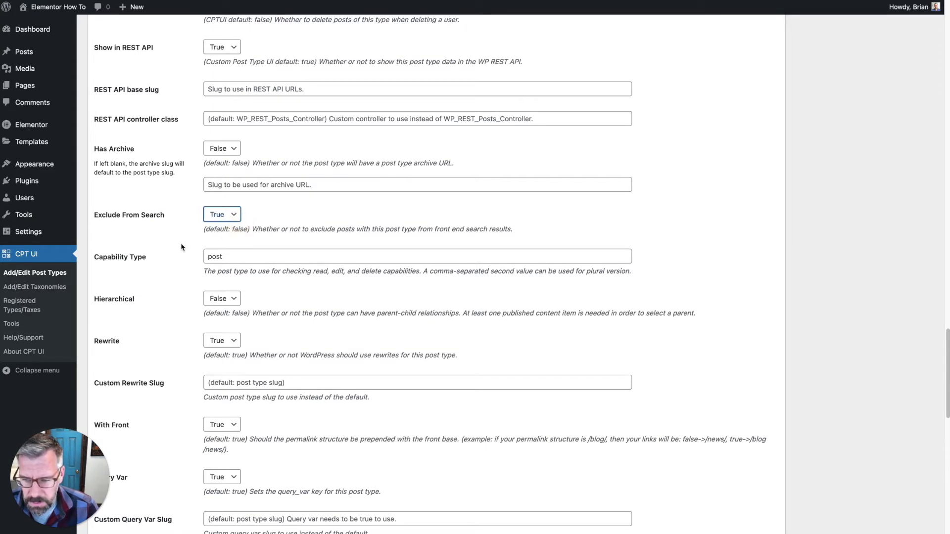
scroll(182, 248, down, 1)
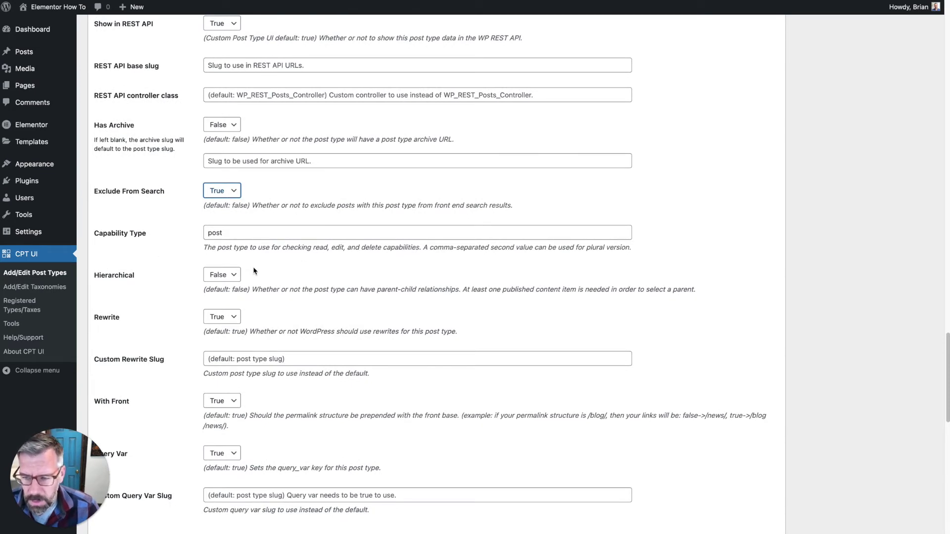
scroll(249, 267, down, 1)
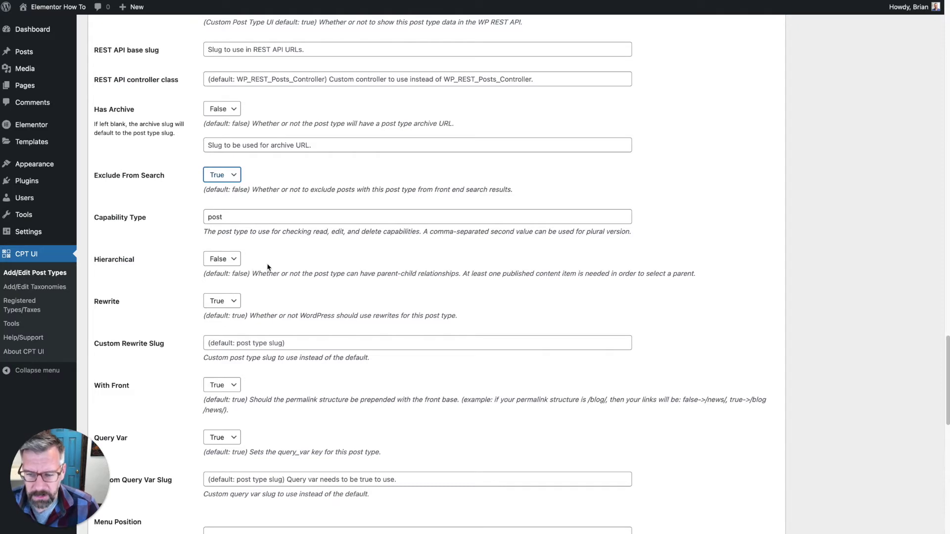
scroll(269, 270, down, 5)
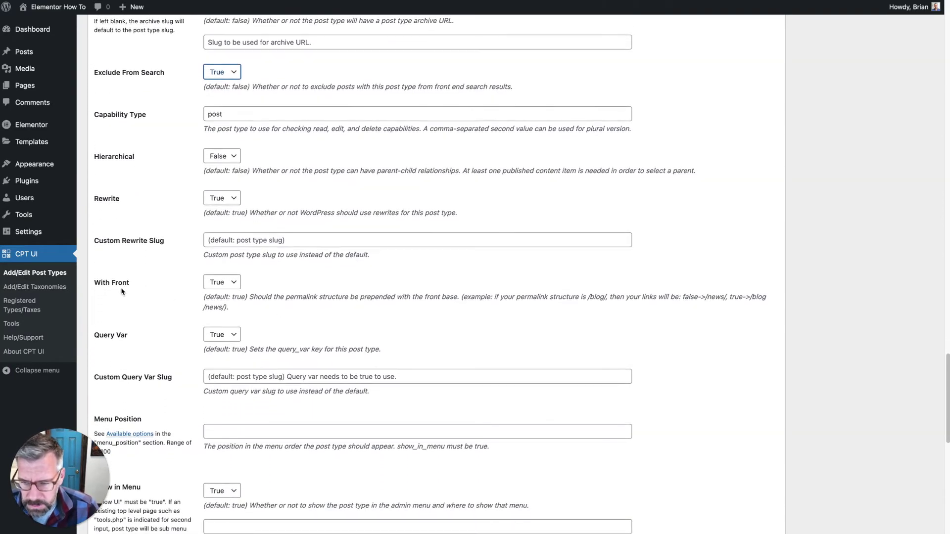
click(229, 286)
click(221, 271)
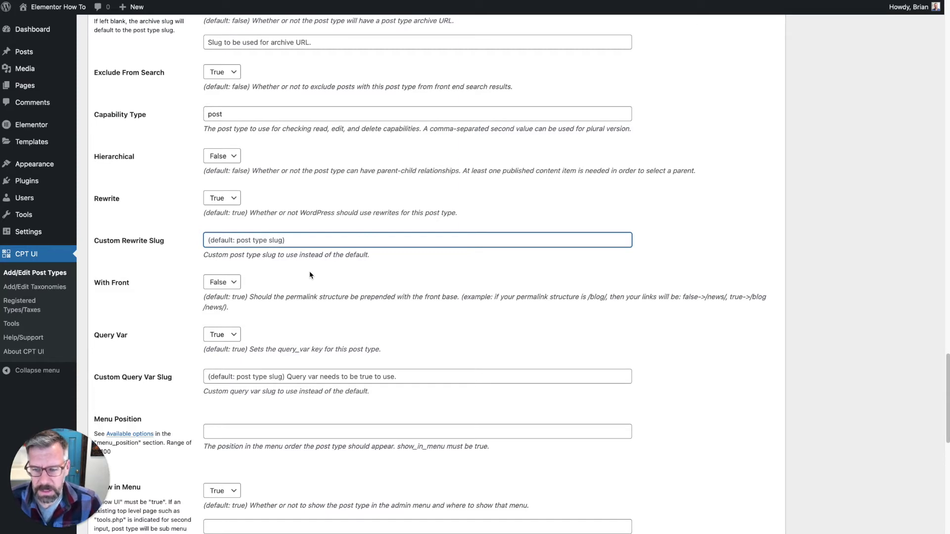
Step: Enter 'lp' as the Custom Rewrite Slug
text(l)
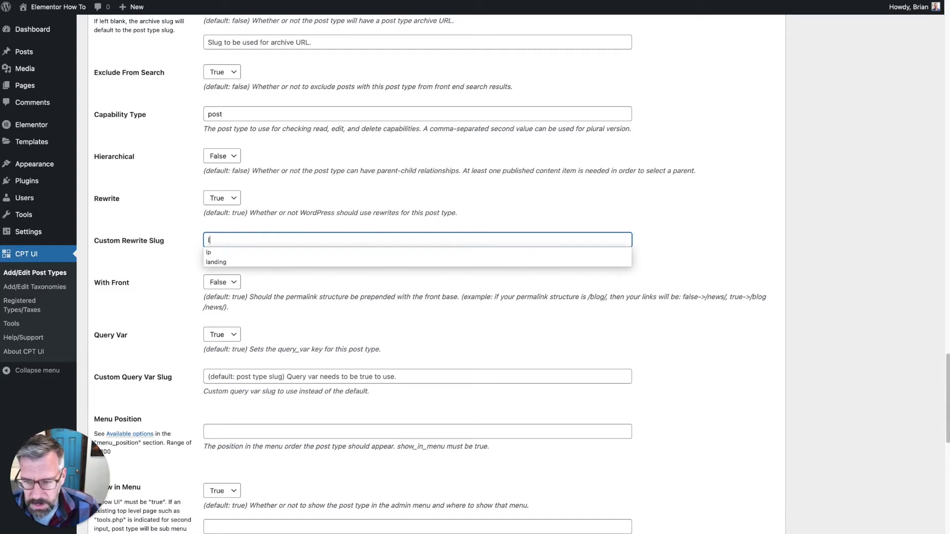
text(p)
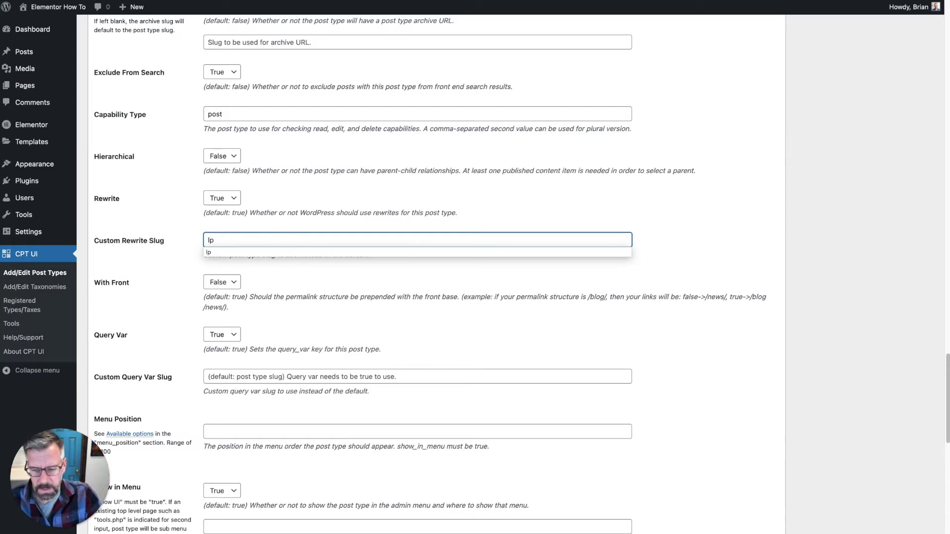
click(166, 283)
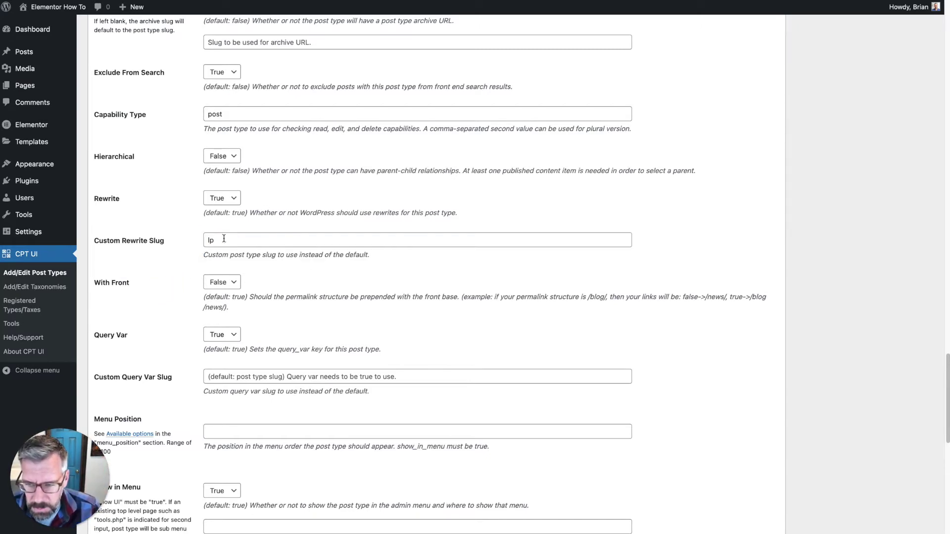
click(210, 239)
click(174, 285)
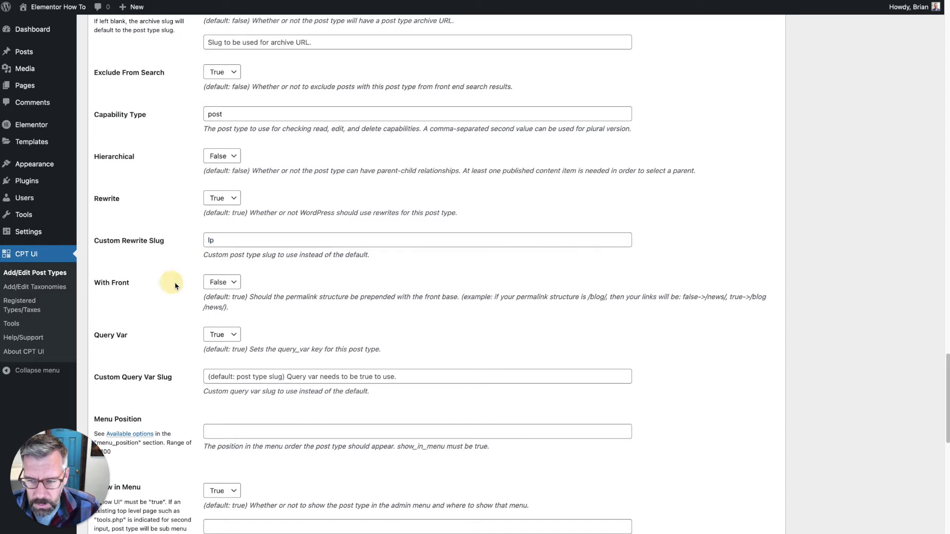
scroll(177, 288, down, 2)
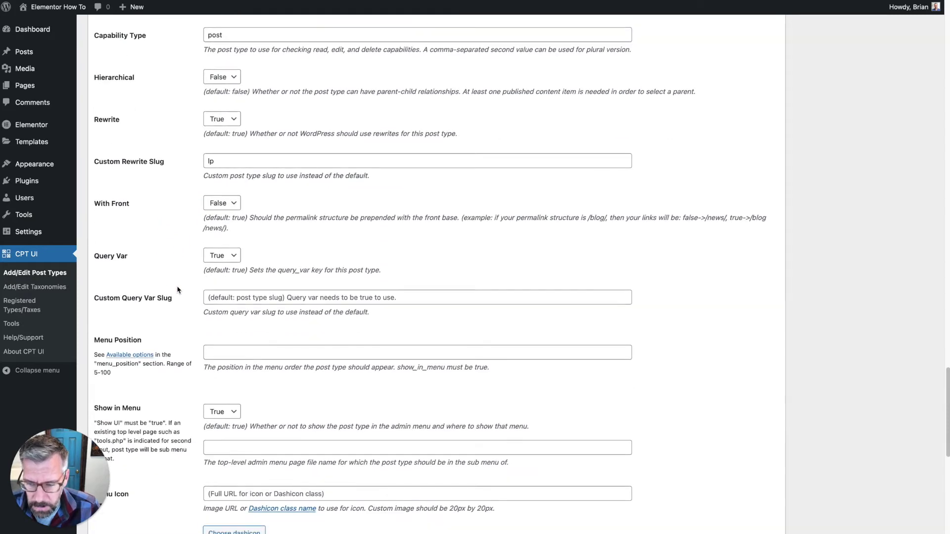
scroll(180, 292, down, 3)
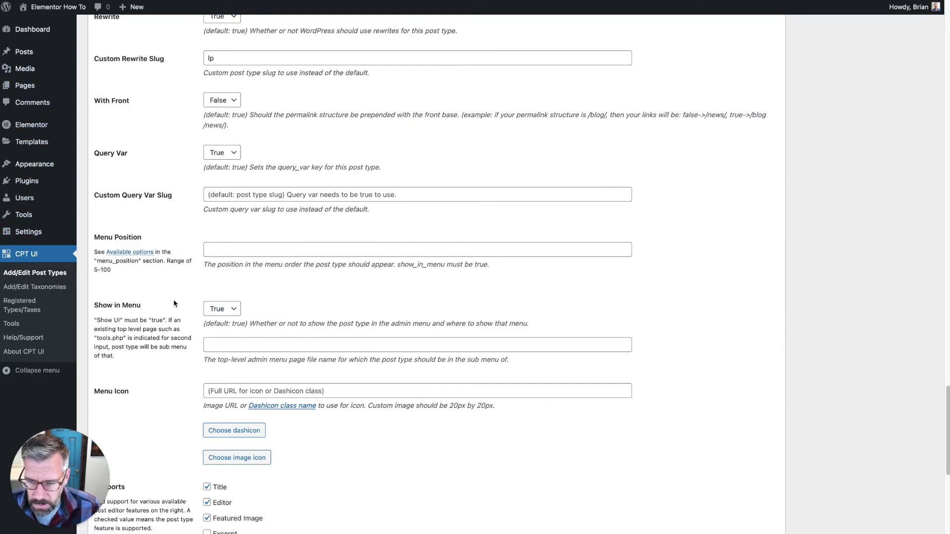
scroll(155, 242, down, 3)
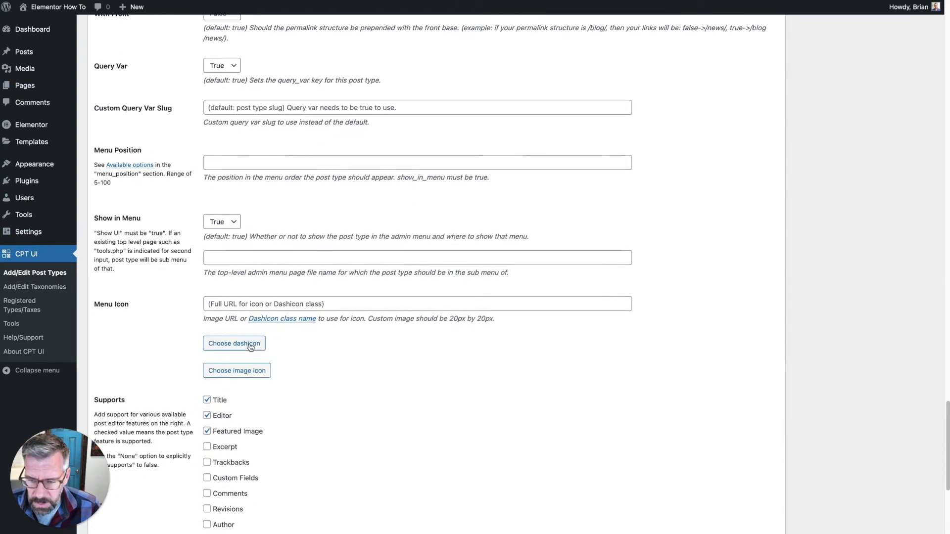
Step: Pick dashicons-welcome-widgets-menus from the dashicon picker as the Menu Icon
click(259, 302)
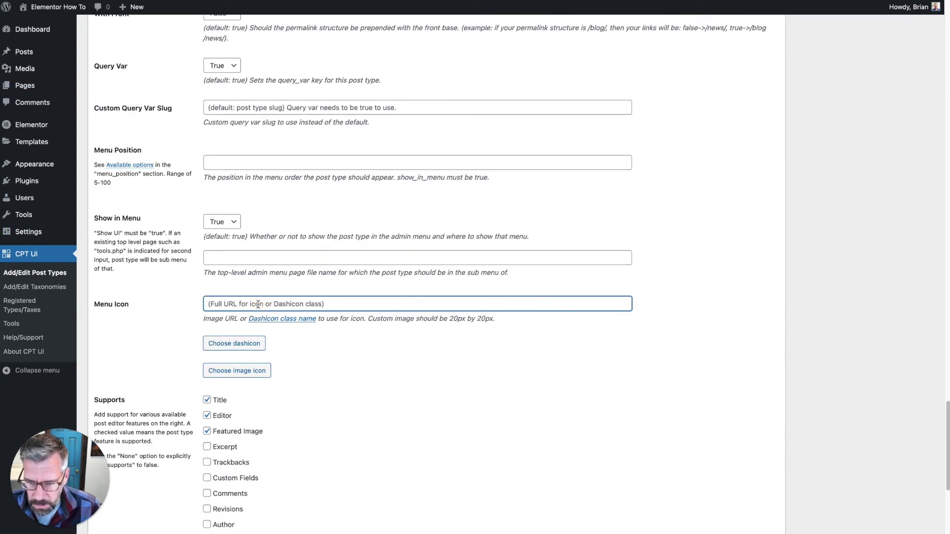
click(252, 341)
click(253, 345)
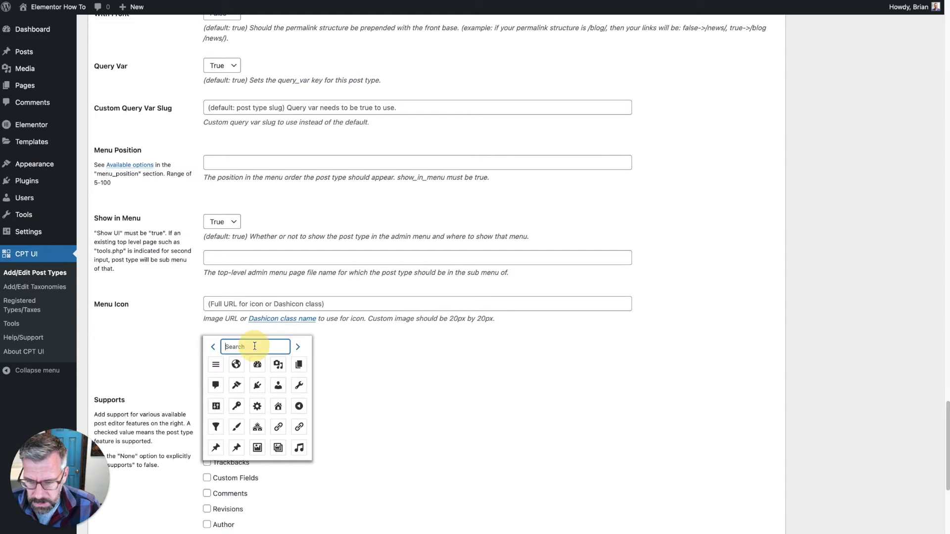
text(dashb)
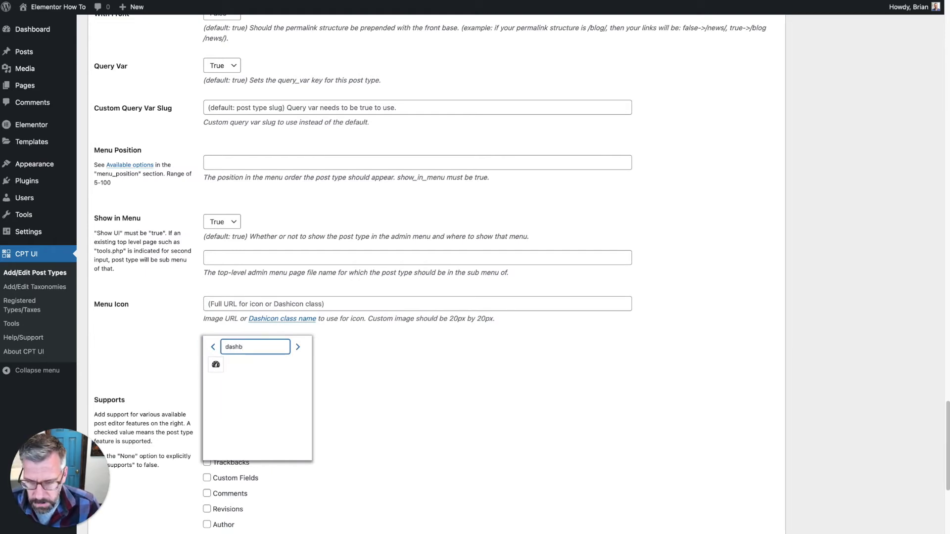
key(BackSpace)
key(BackSpace)
key(BackSpace)
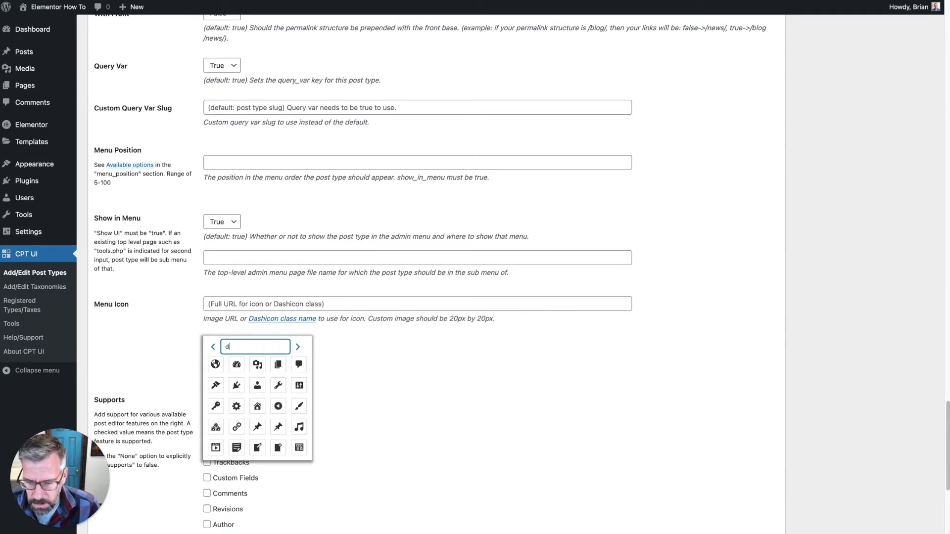
click(299, 447)
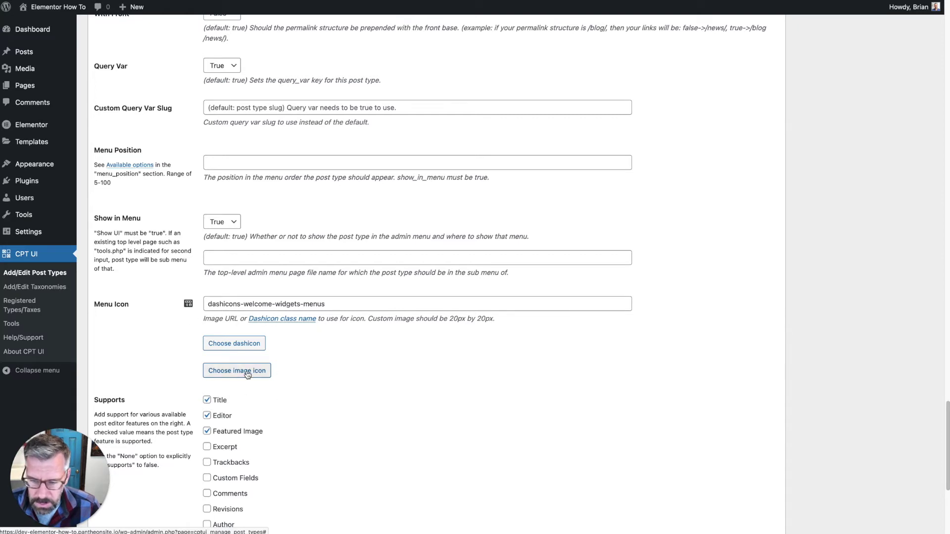
scroll(366, 385, down, 3)
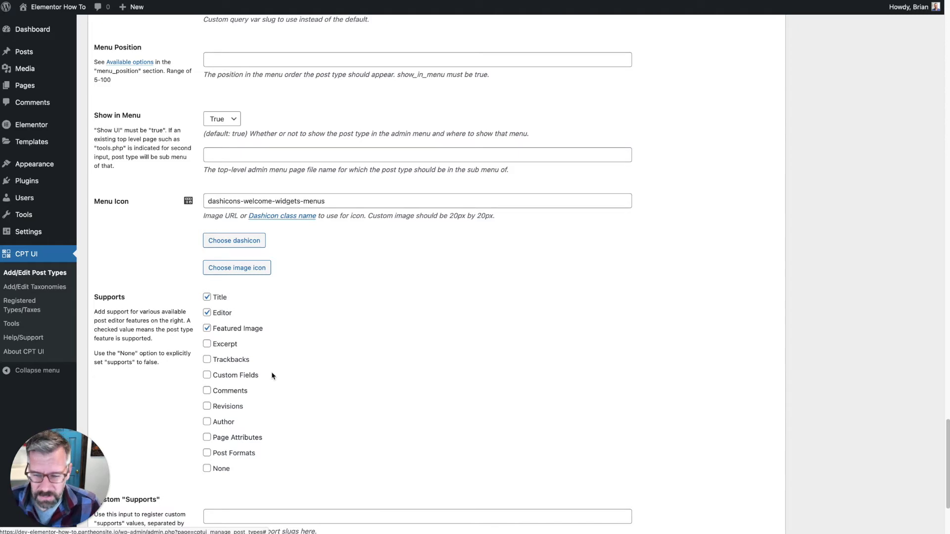
Step: Tick Excerpt and Revisions under Supports, leaving no taxonomies attached
scroll(367, 356, down, 1)
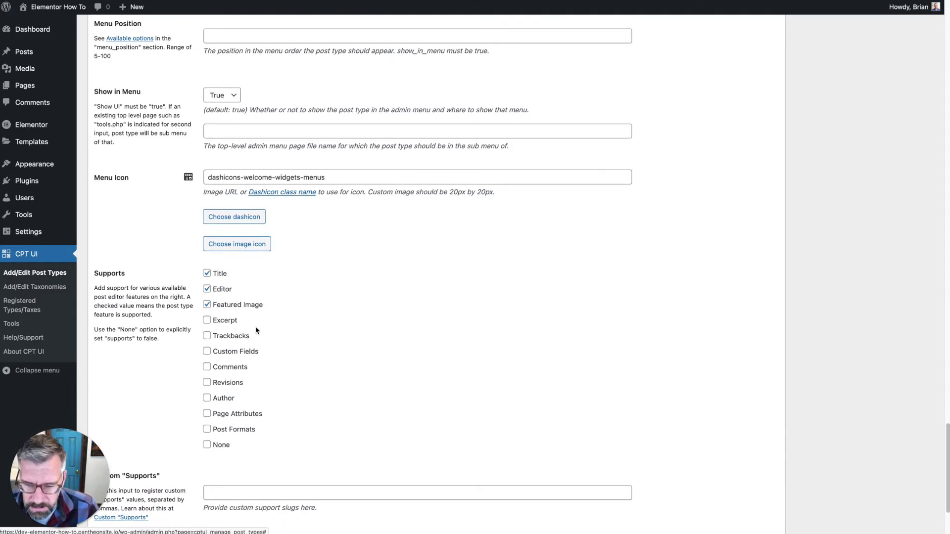
click(223, 321)
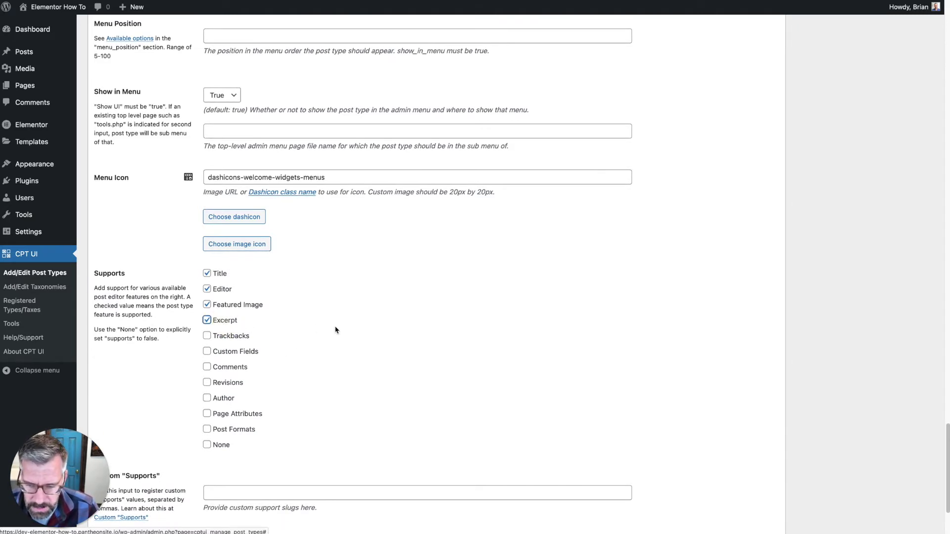
click(241, 384)
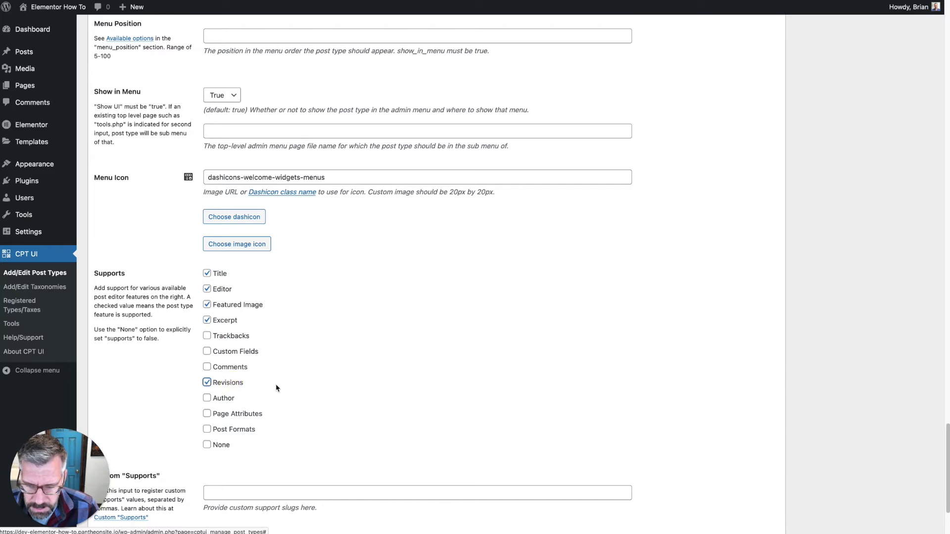
scroll(404, 373, down, 1)
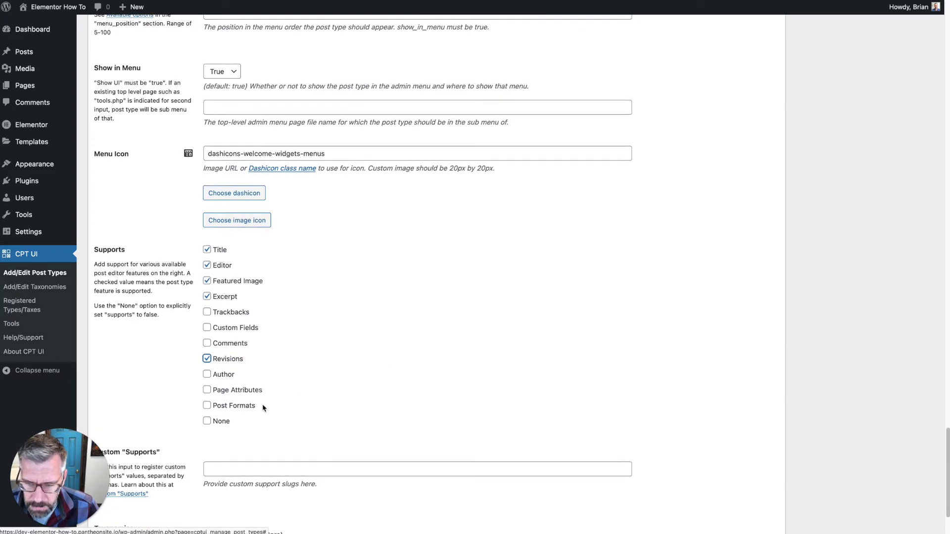
scroll(297, 347, down, 1)
scroll(346, 374, down, 3)
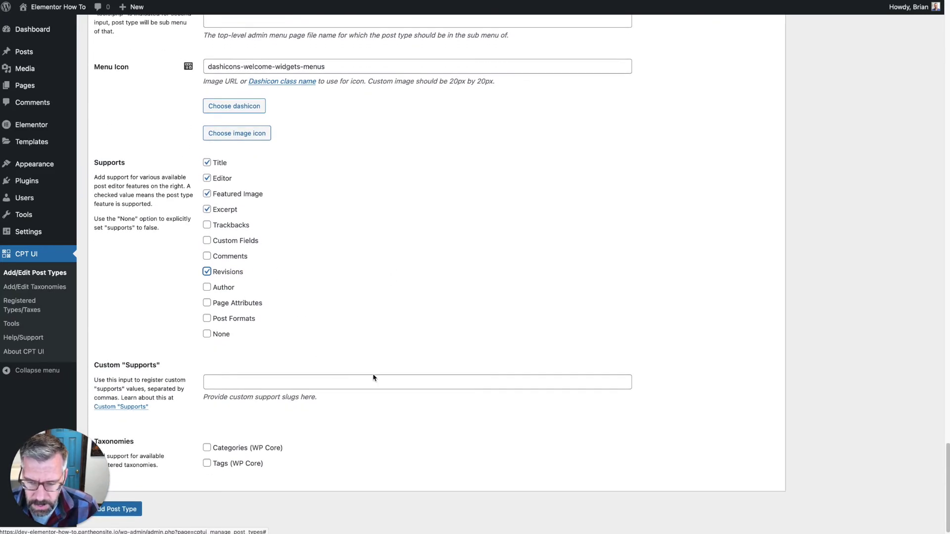
scroll(432, 416, up, 9)
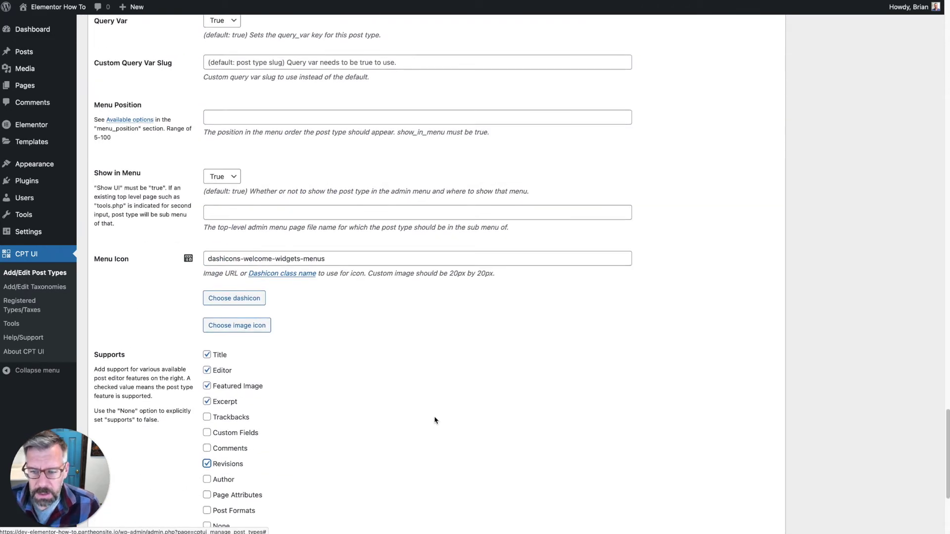
scroll(436, 422, down, 9)
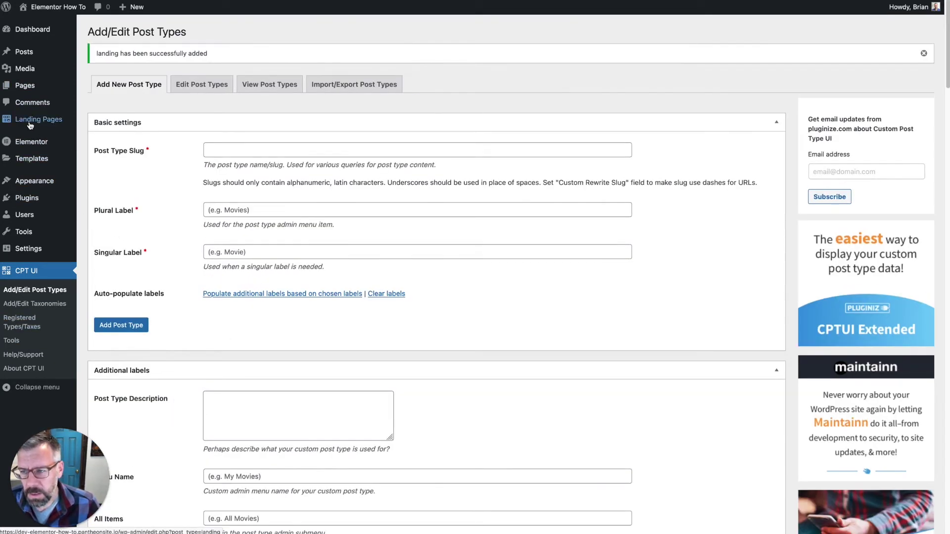
Step: Go to All Landing Pages and start a new landing page
mouse_move(14, 128)
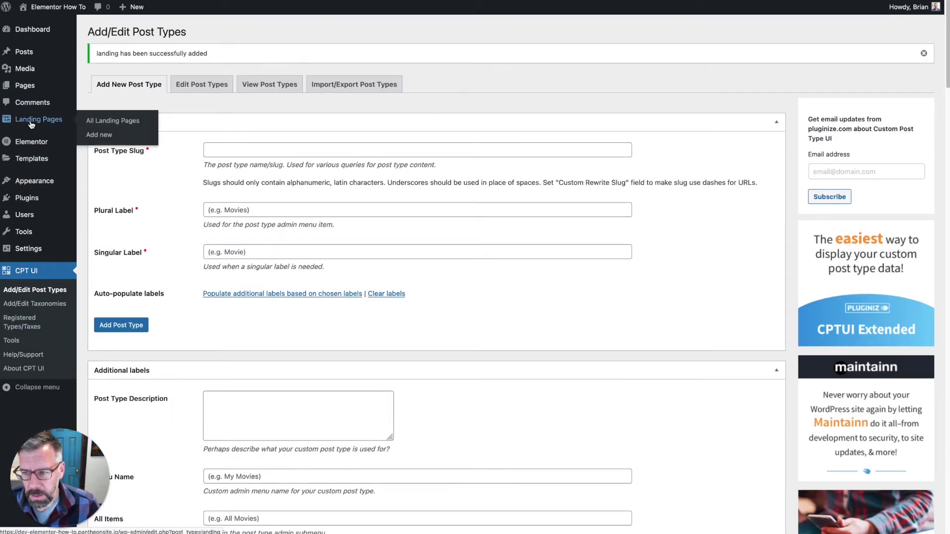
click(121, 126)
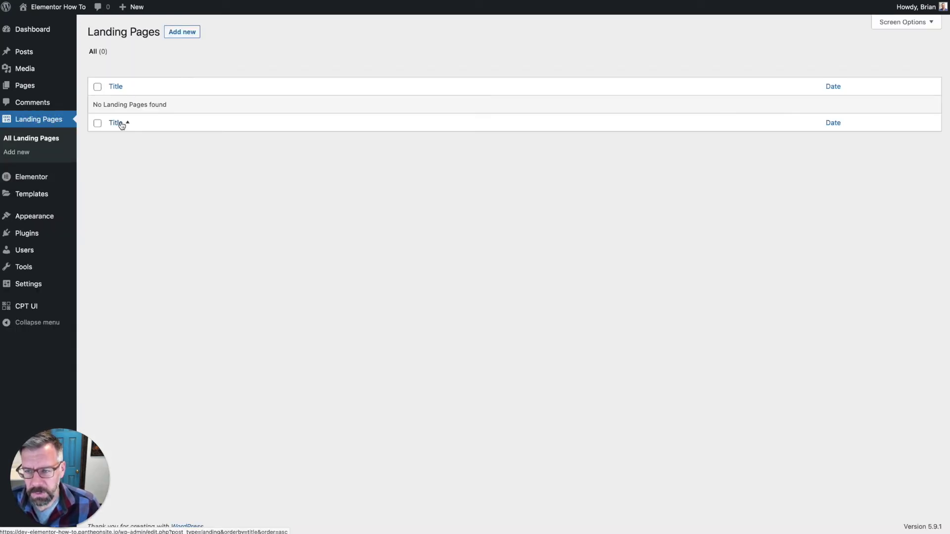
click(25, 155)
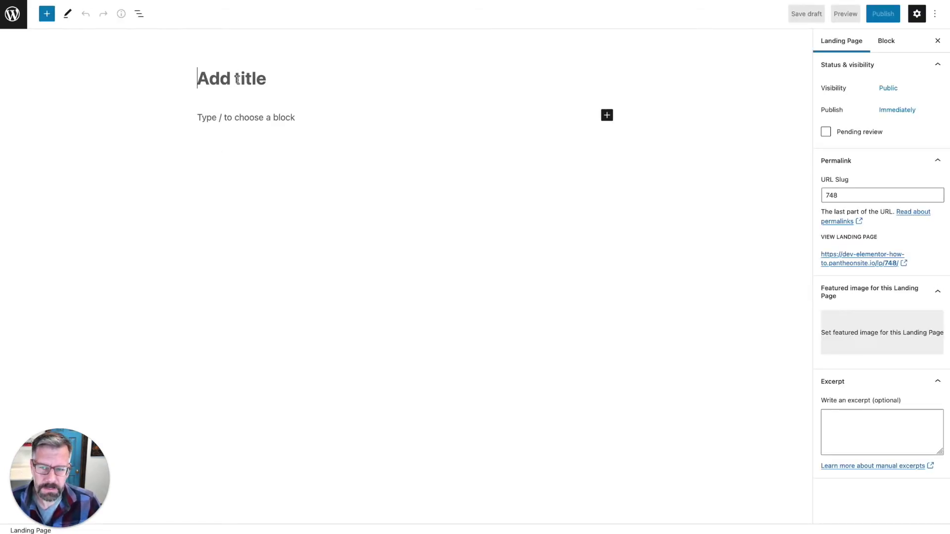
Step: Title the page 'Test Landing Page', publish it, and return to the Landing Pages list
text(Test La)
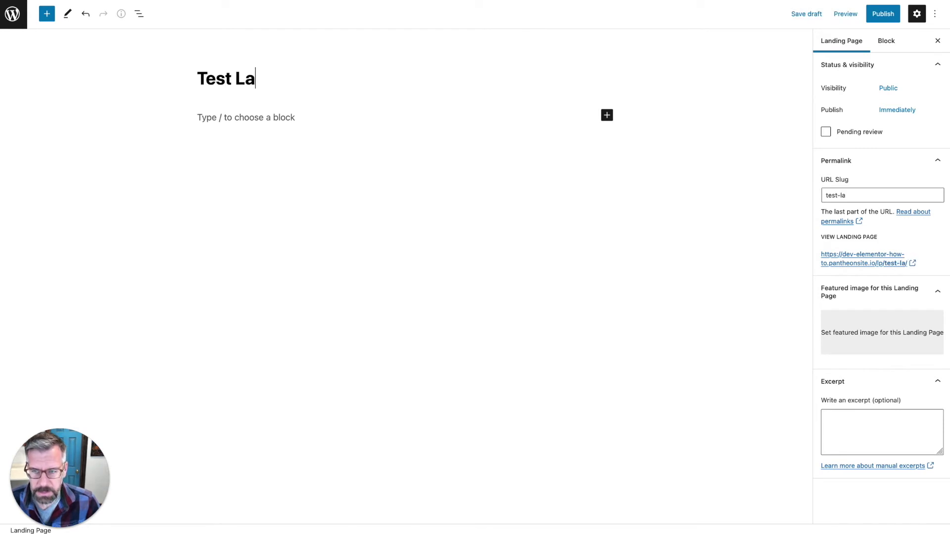
text(nding Page)
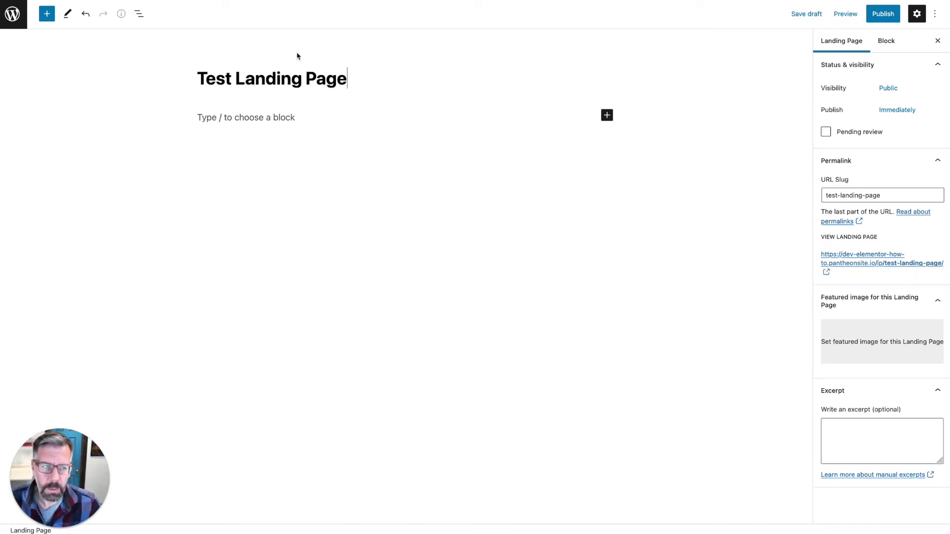
click(884, 16)
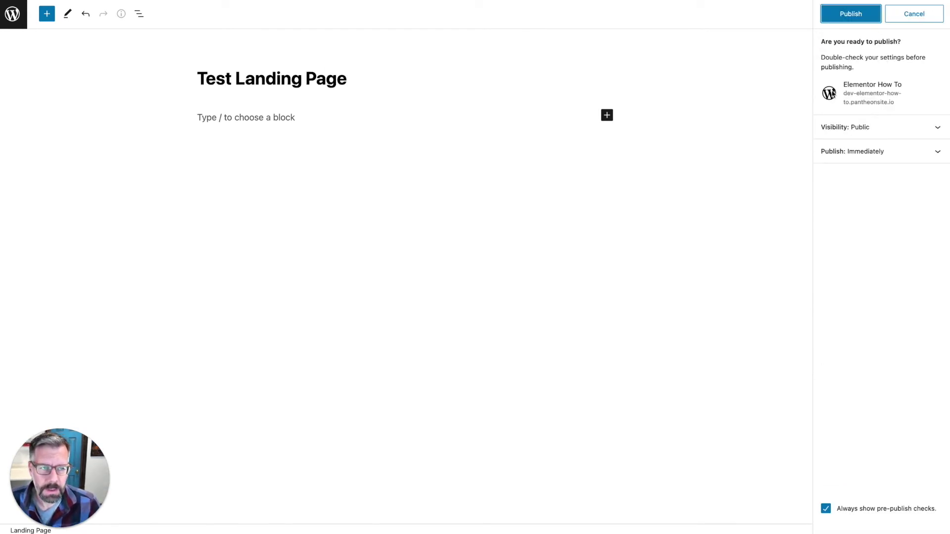
click(851, 15)
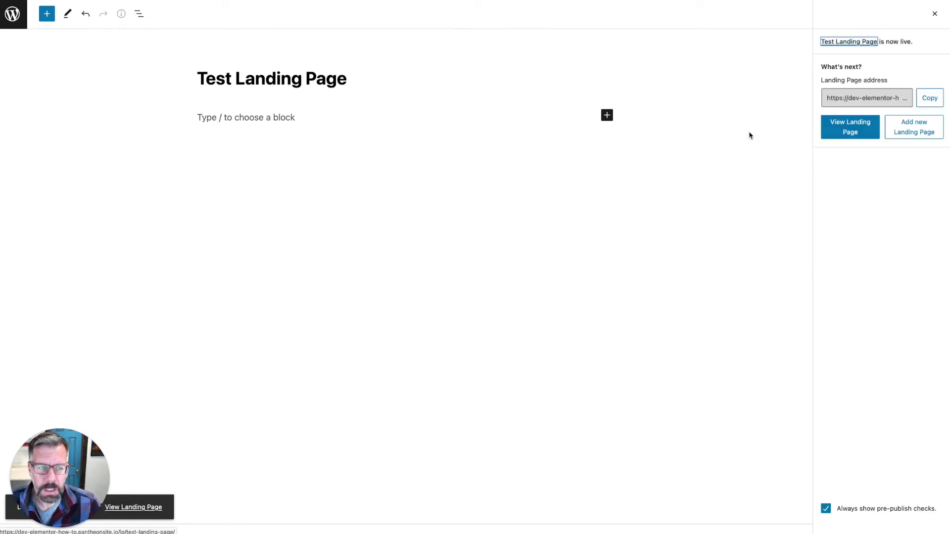
click(14, 14)
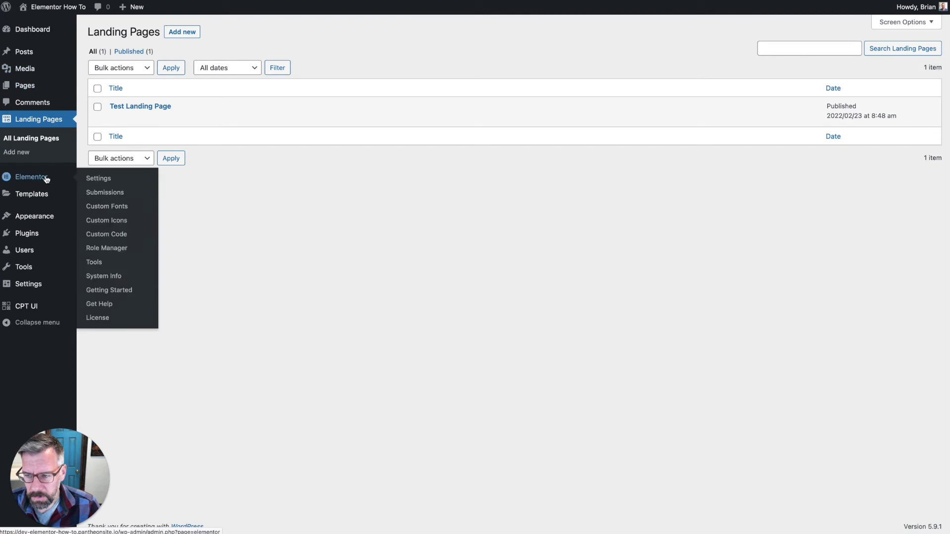
Step: Tick both Landing Pages post types in Elementor Settings and save the changes
click(43, 178)
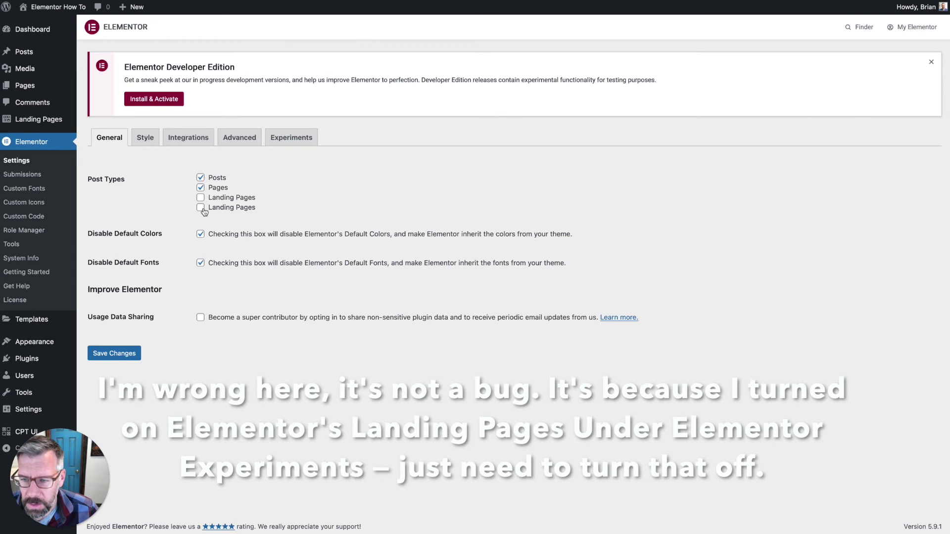
click(200, 207)
click(200, 197)
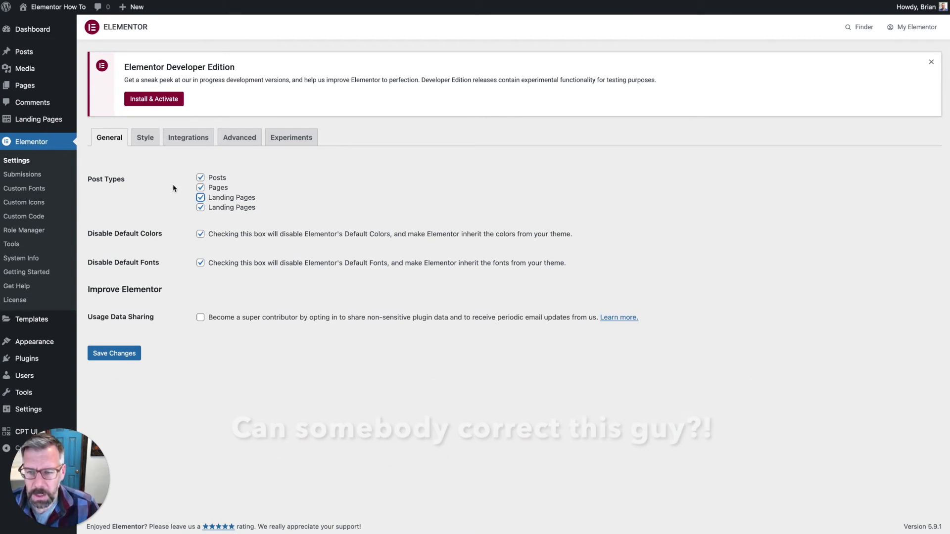
click(121, 357)
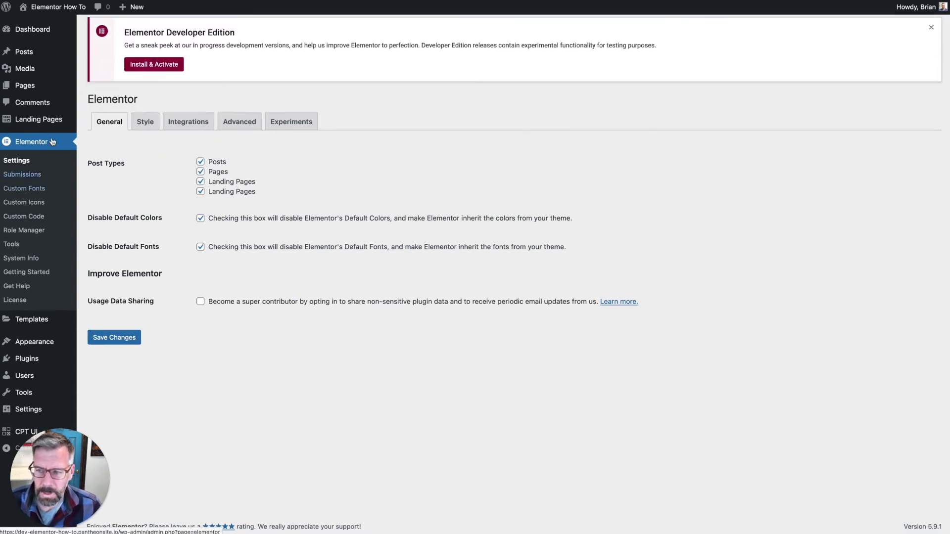
click(48, 125)
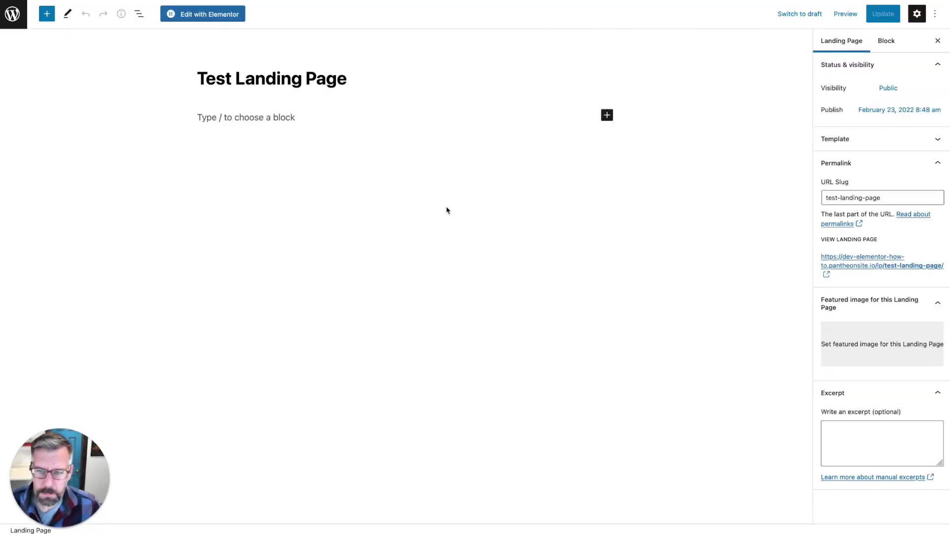
Step: Open Test Landing Page with Elementor and change its Page Layout to Elementor Canvas
click(224, 19)
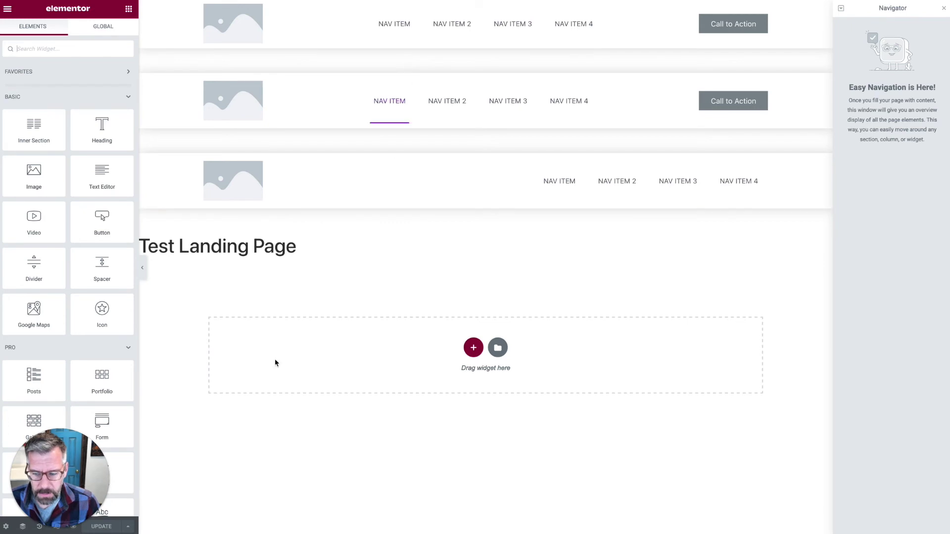
click(7, 527)
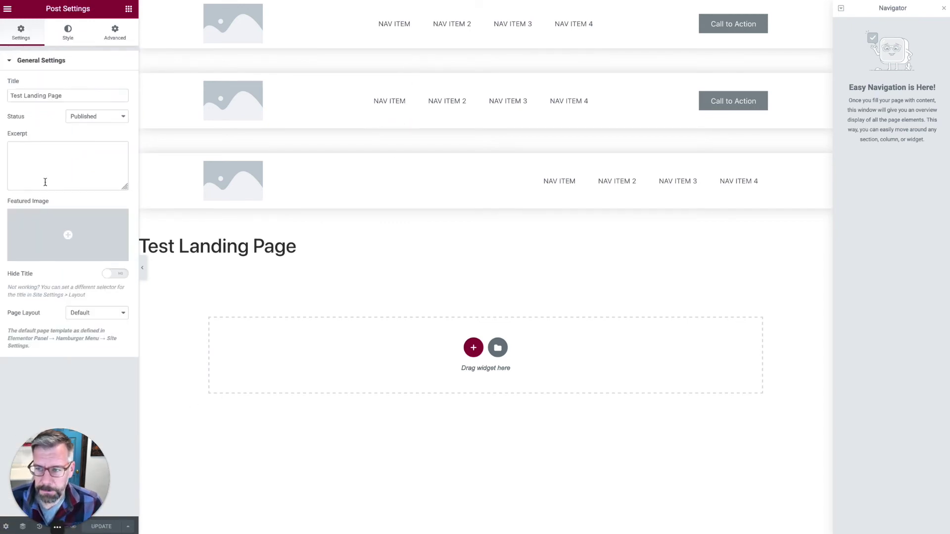
click(106, 312)
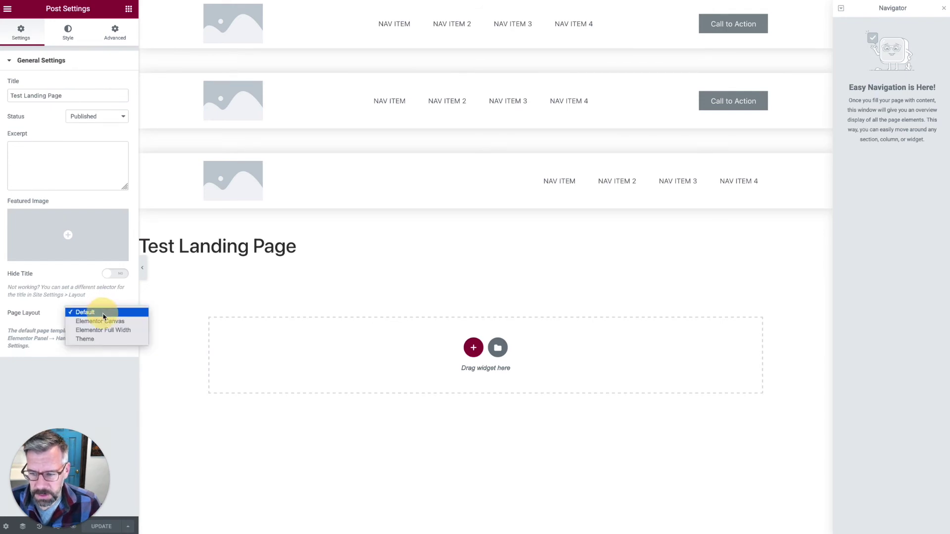
click(105, 322)
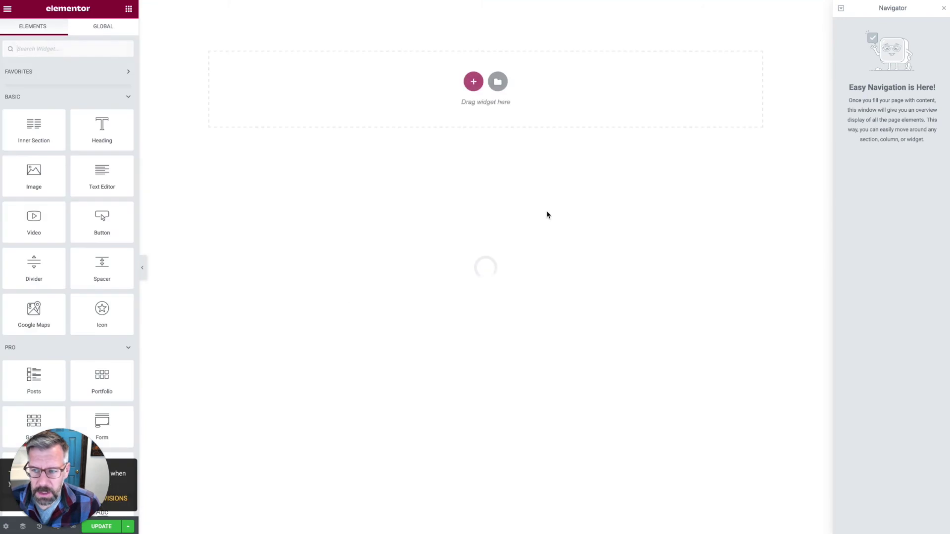
Step: Add a one-column section holding a Heading widget that reads 'Test Title'
click(473, 81)
click(372, 112)
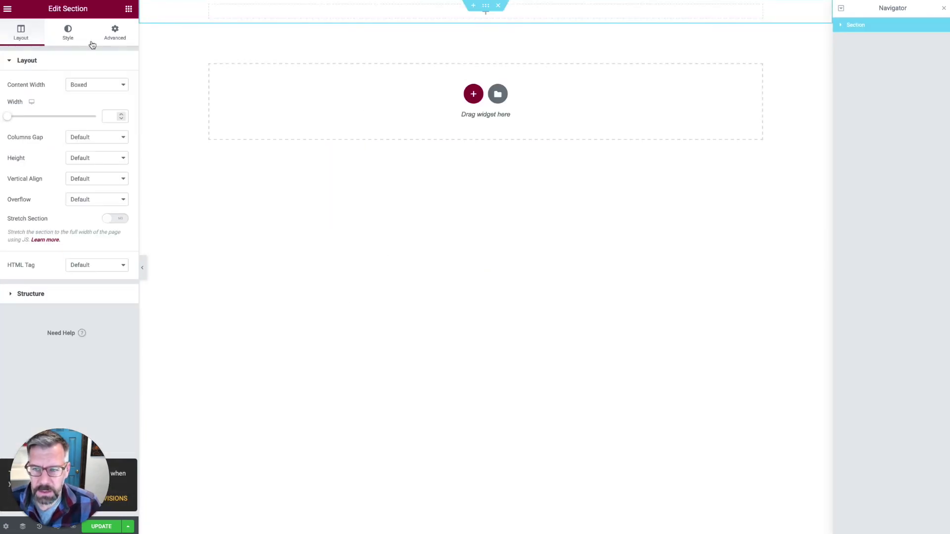
click(129, 9)
drag(93, 139, 240, 19)
triple_click(76, 118)
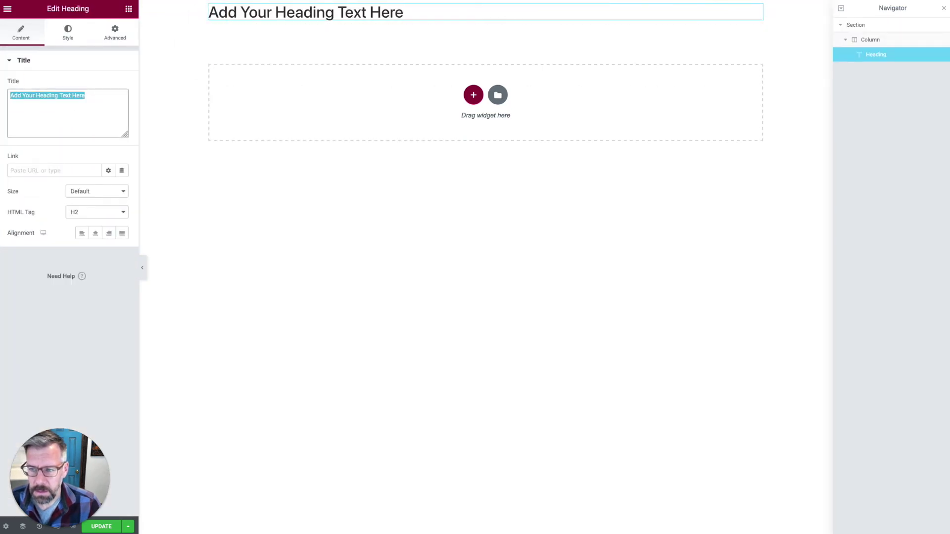
text(Test Title)
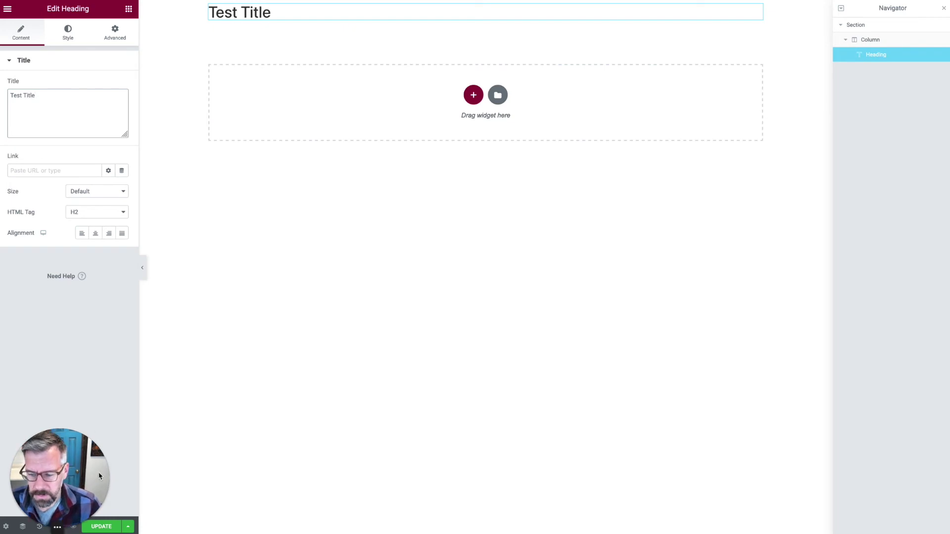
Step: Update the landing page and exit Elementor to the WordPress dashboard
click(109, 527)
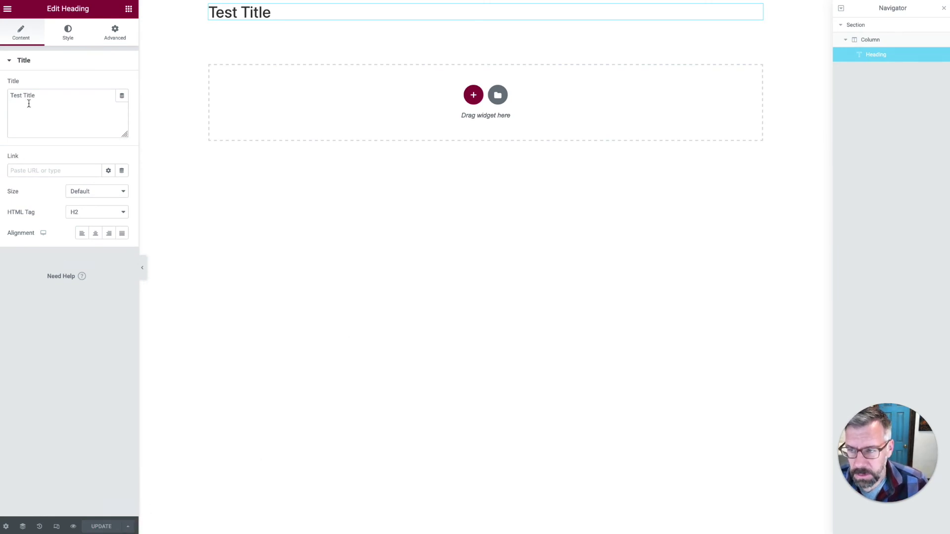
click(9, 9)
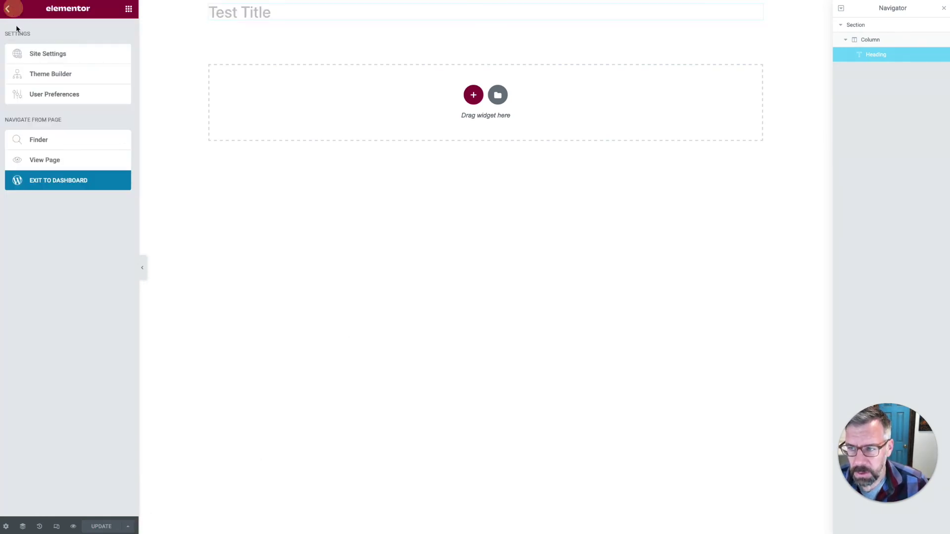
click(50, 186)
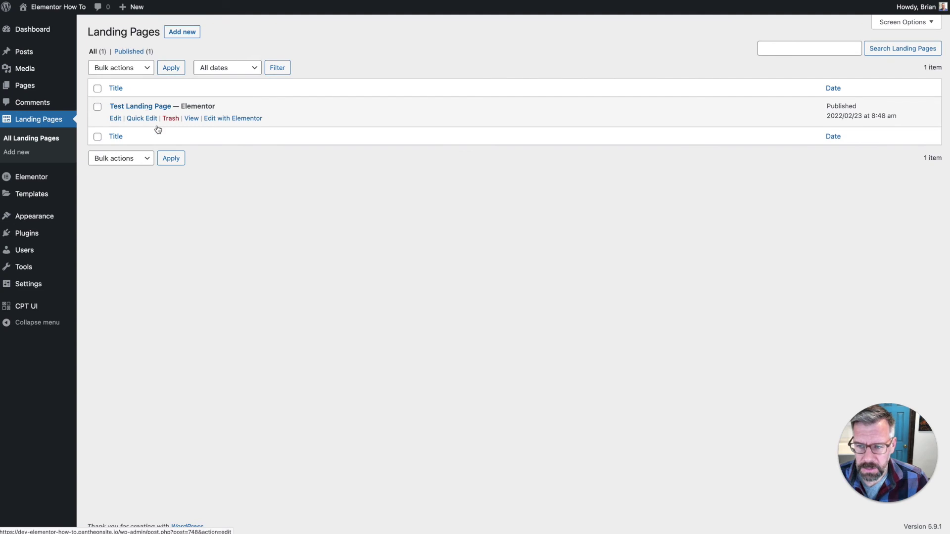
right_click(194, 121)
click(199, 126)
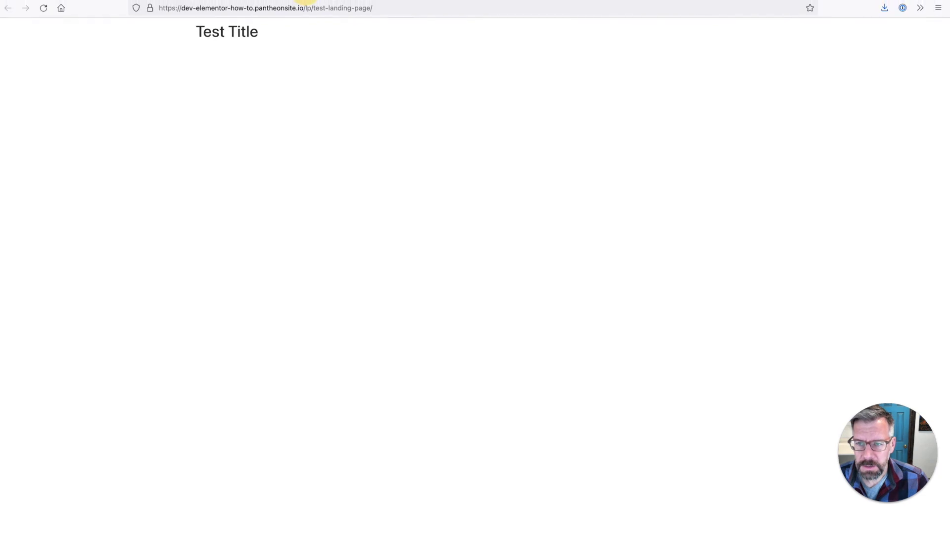
click(304, 11)
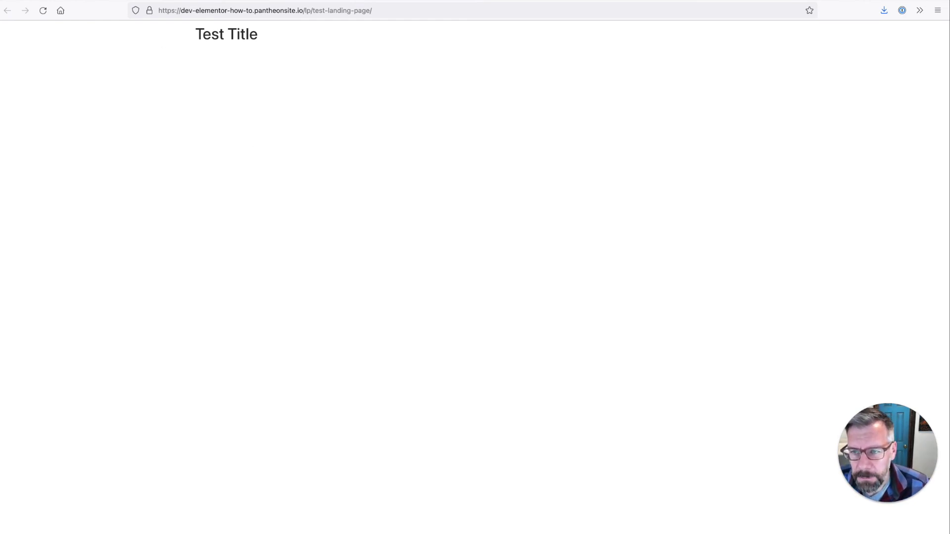
key(super+w)
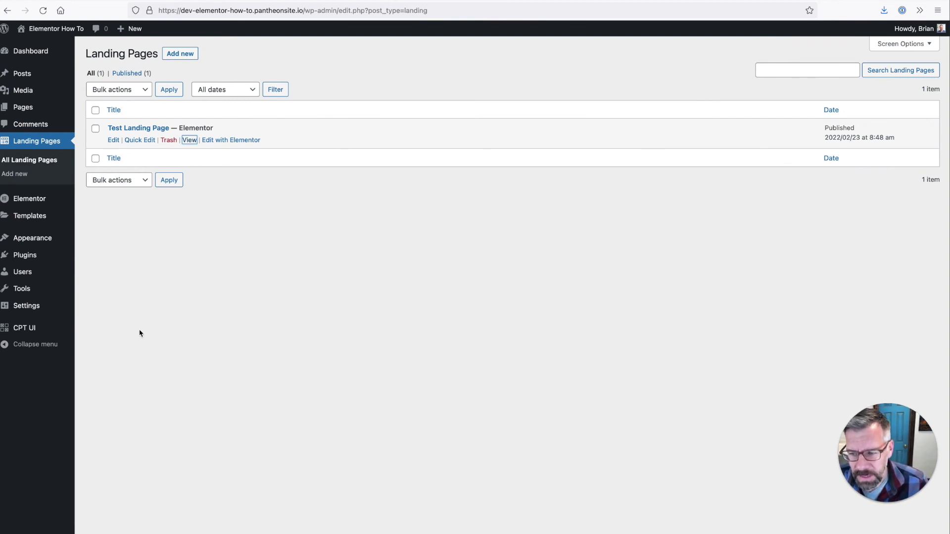
Step: Choose Edit on the Test Landing Page row in the Landing Pages list
mouse_move(52, 320)
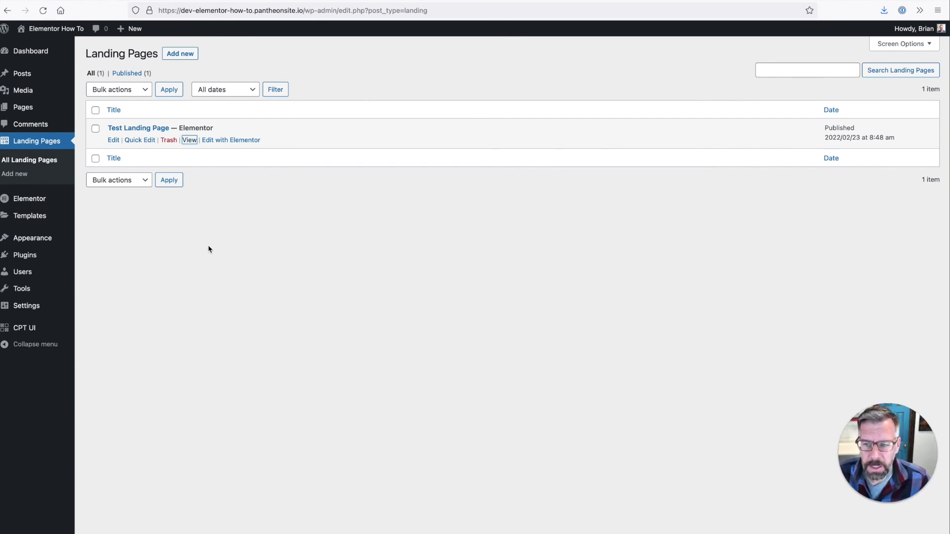
click(115, 141)
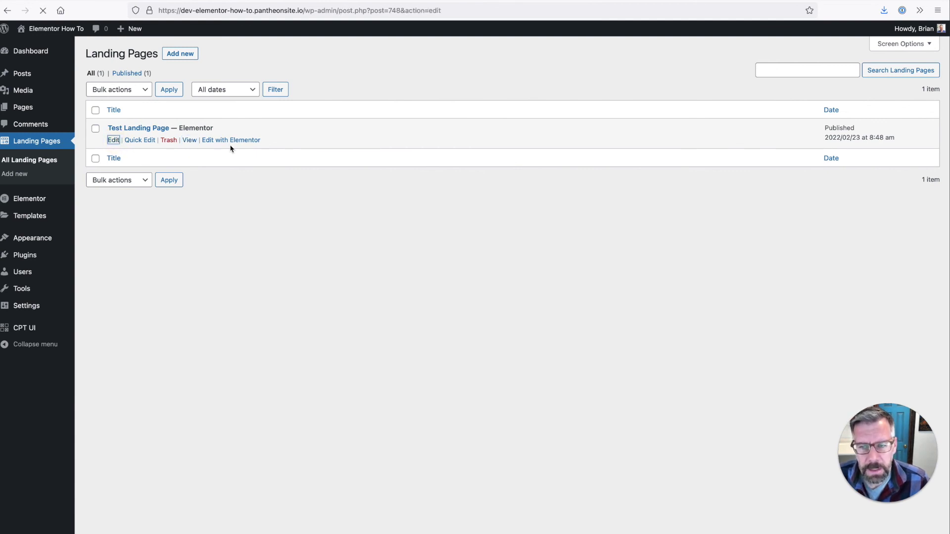